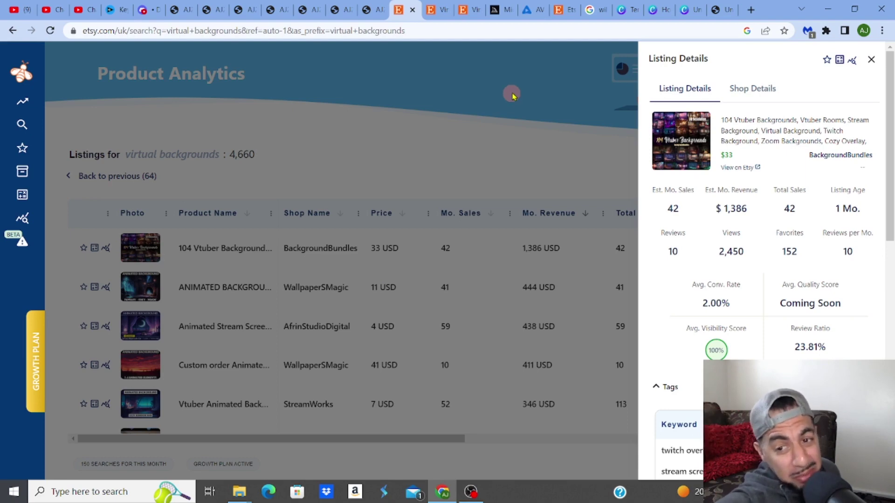
Open the £16.41 104 Vtuber Backgrounds listing and step through Tokyo Neon City and Lofi Living Room to Cozy Living Room
left_click(728, 169)
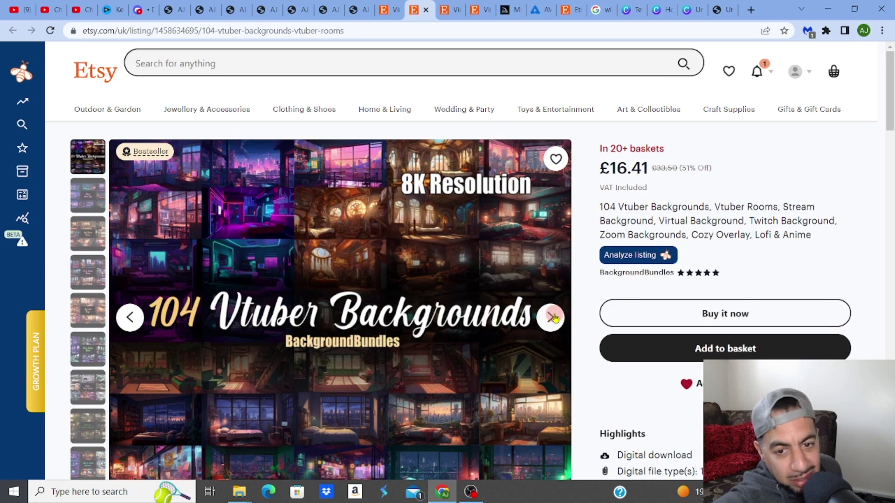
left_click(552, 318)
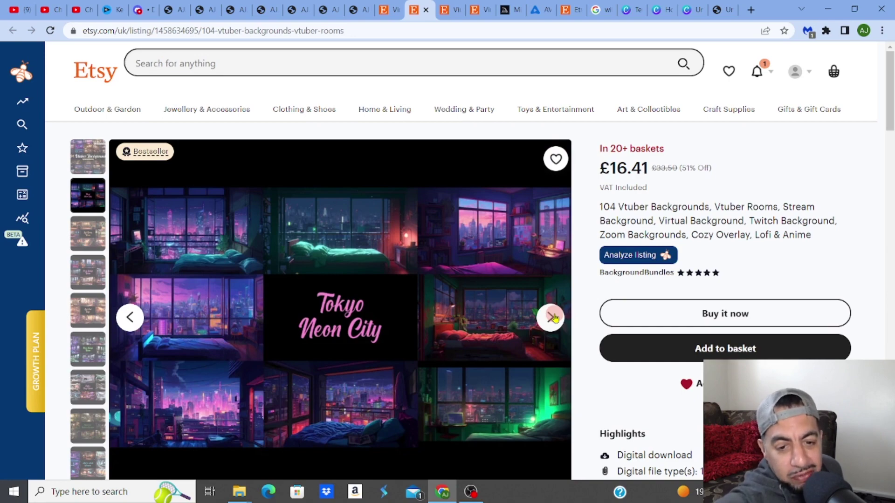
left_click(553, 317)
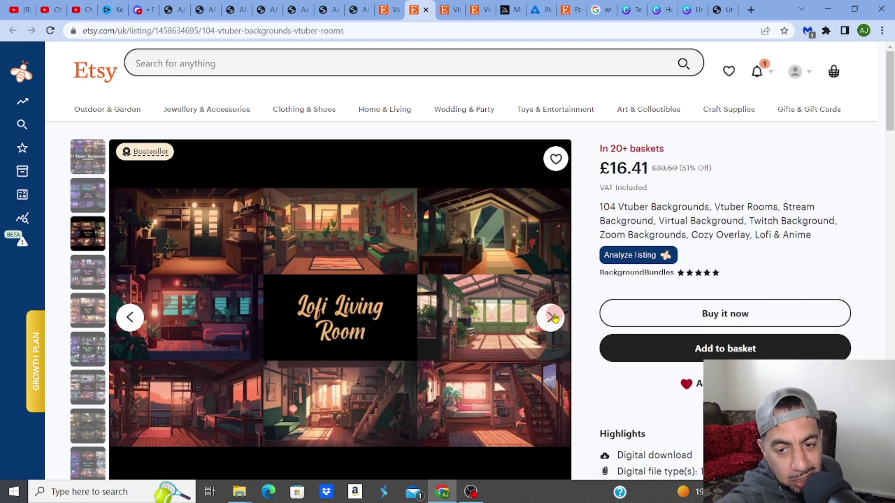
left_click(628, 256)
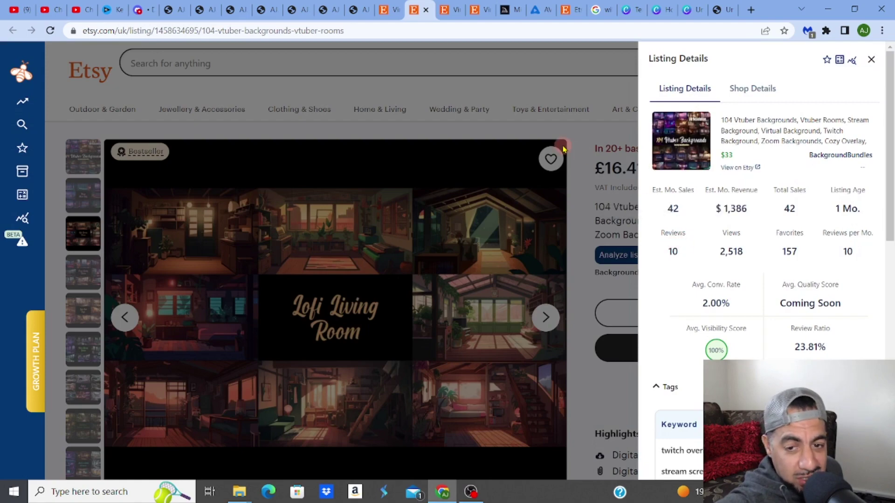
left_click(521, 93)
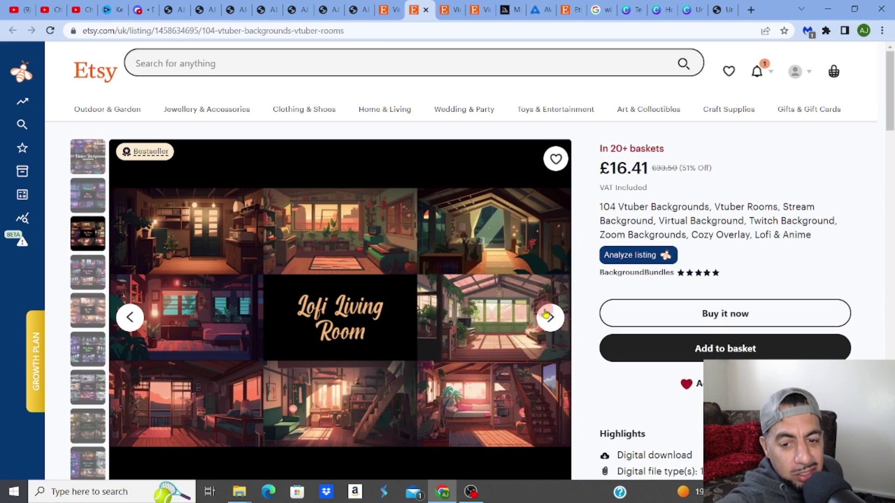
left_click(550, 318)
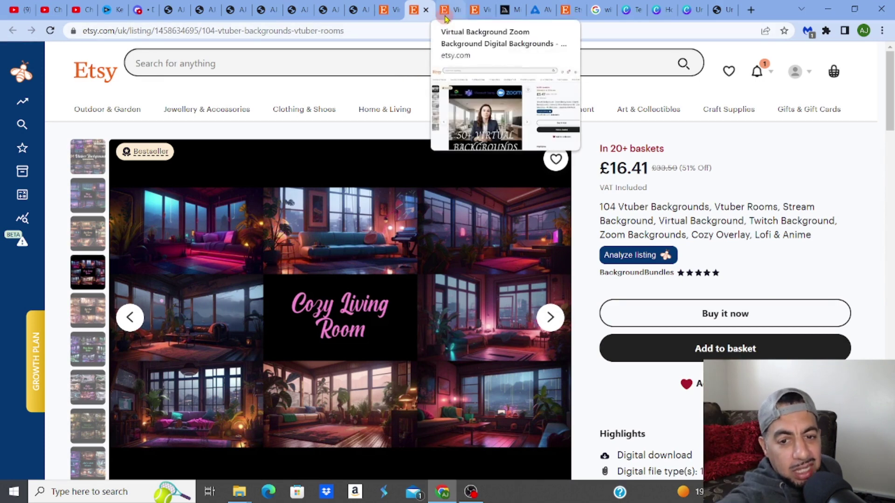
Switch to the 50+ Virtual Backgrounds Zoom listing and view its EverBee stats: 36 monthly sales, $324 revenue
left_click(445, 19)
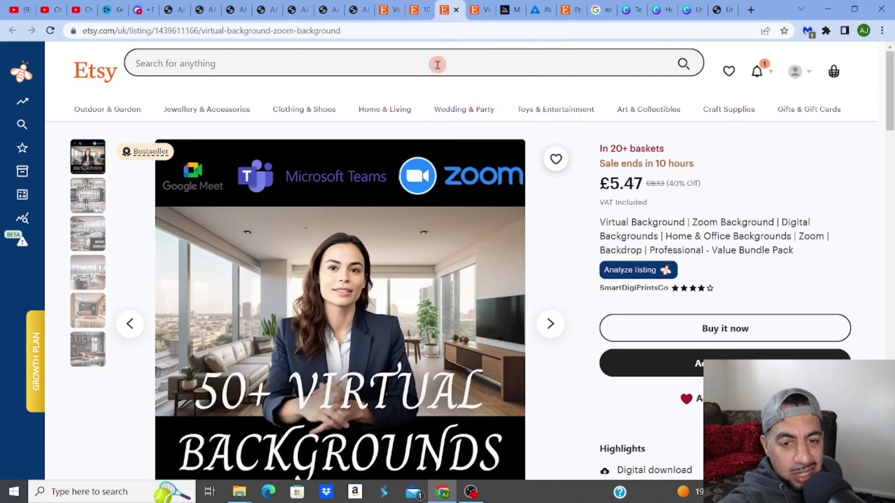
mouse_move(439, 110)
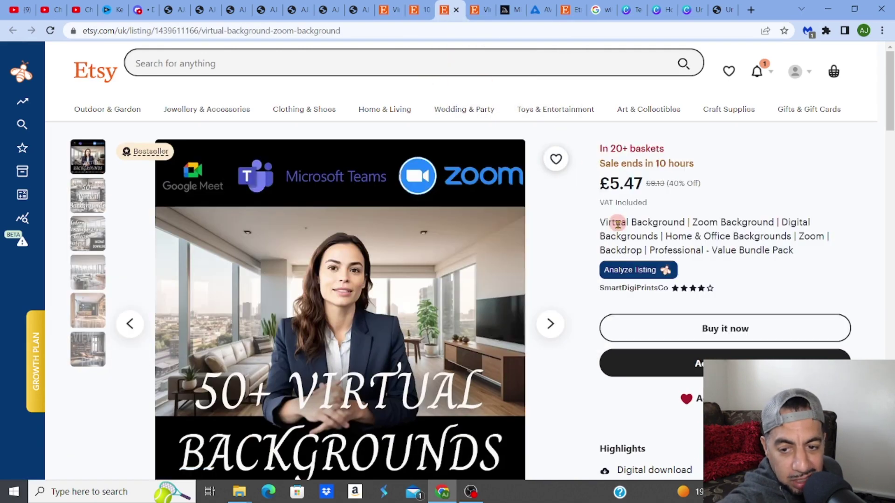
left_click(635, 271)
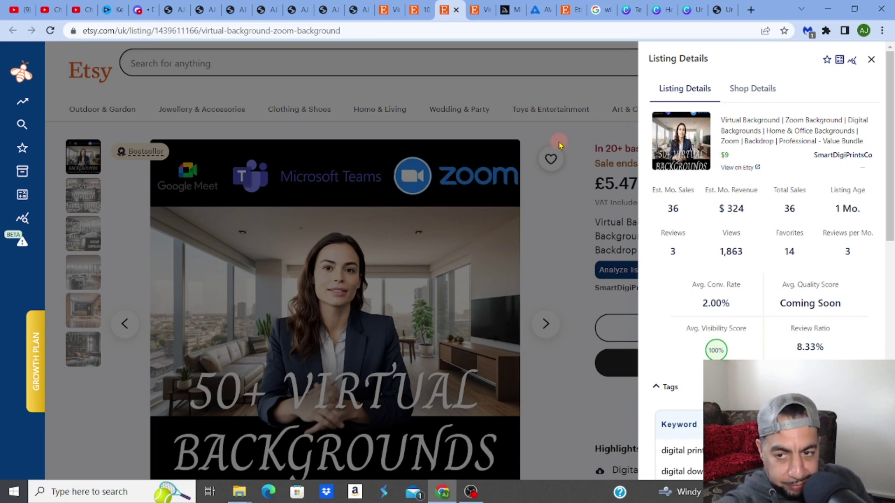
Close the analytics and flip through the Zoom bundle's previews: eclectic designs, city-view room, bookshelf room and others
left_click(516, 91)
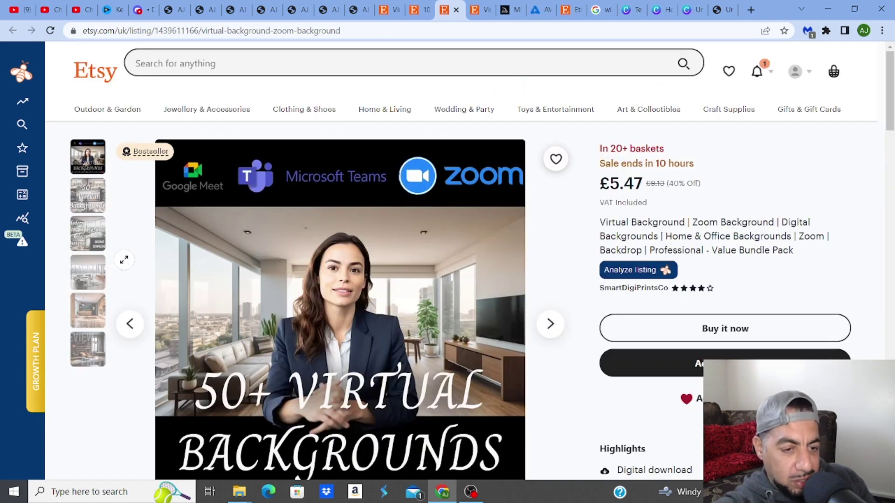
left_click(90, 243)
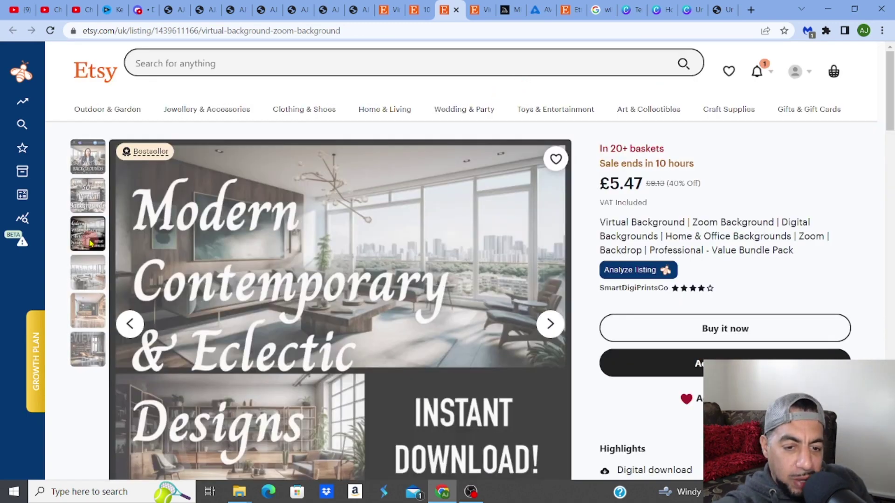
left_click(93, 281)
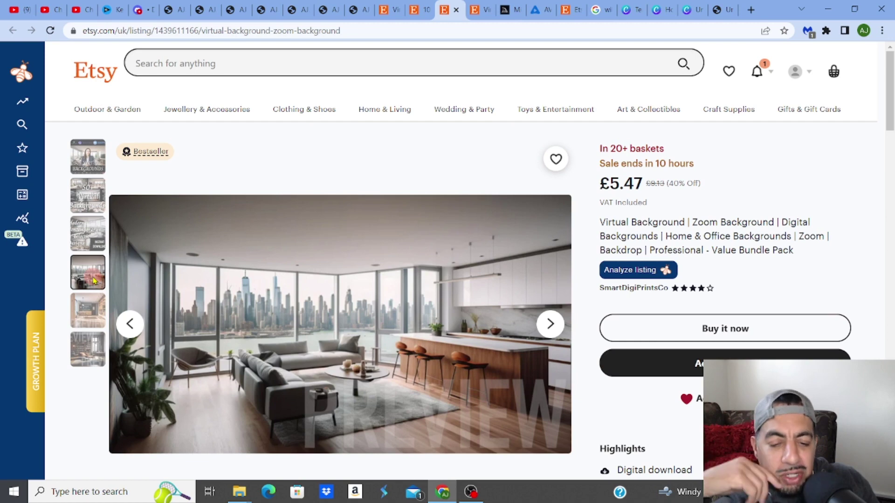
left_click(94, 311)
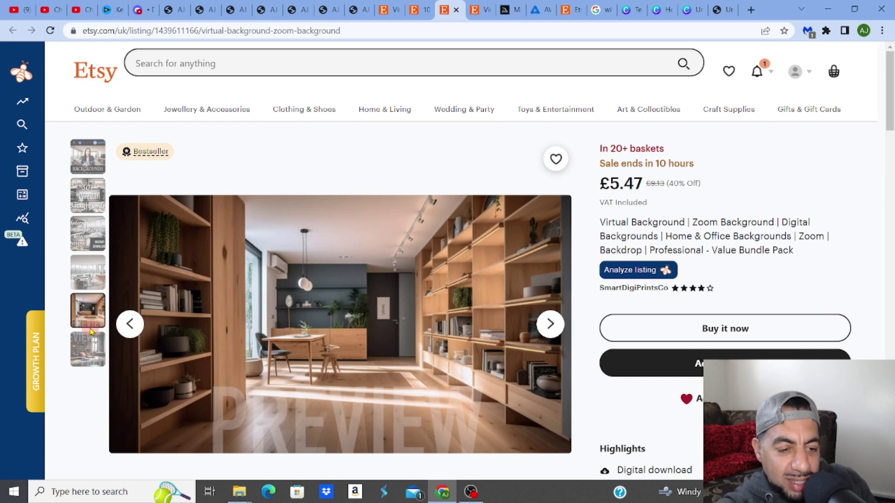
left_click(90, 348)
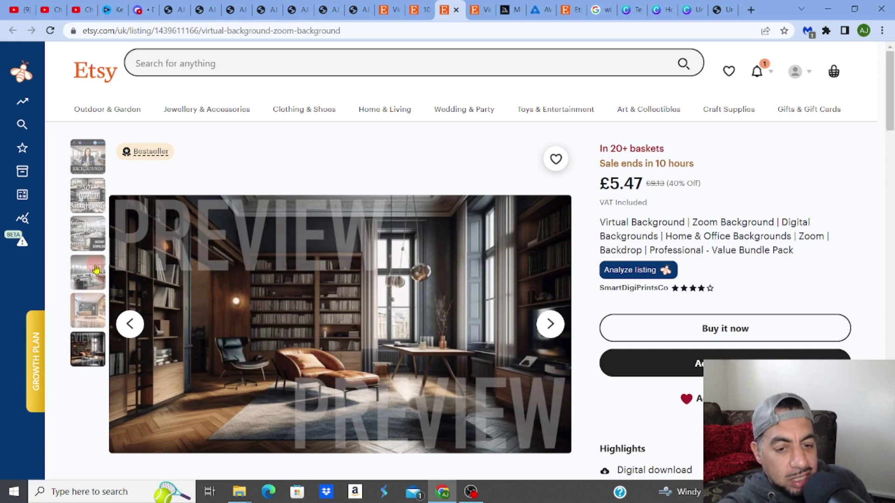
left_click(96, 267)
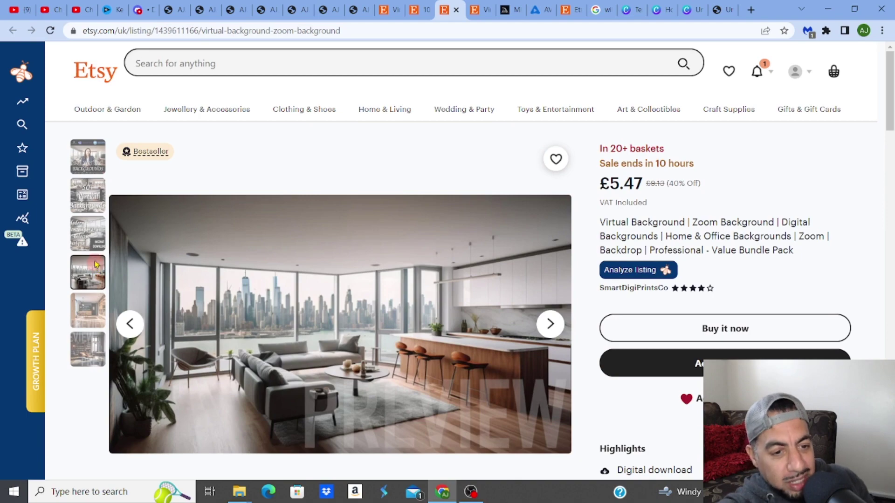
left_click(87, 233)
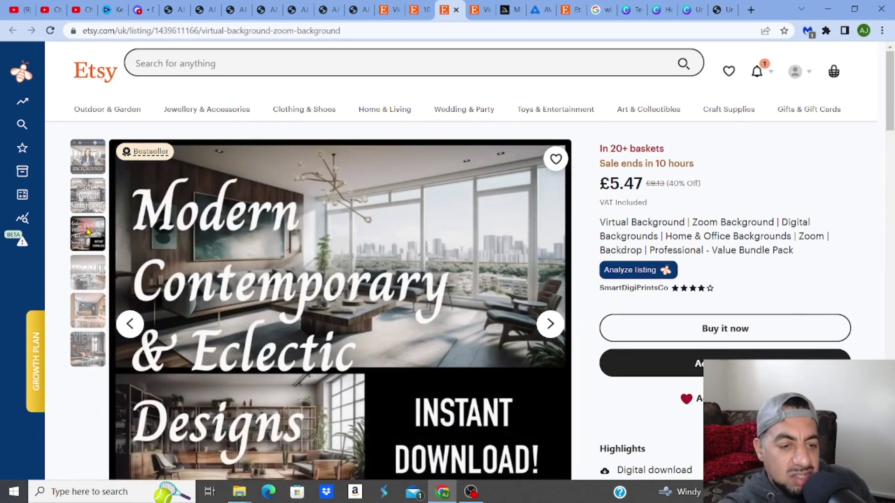
left_click(85, 205)
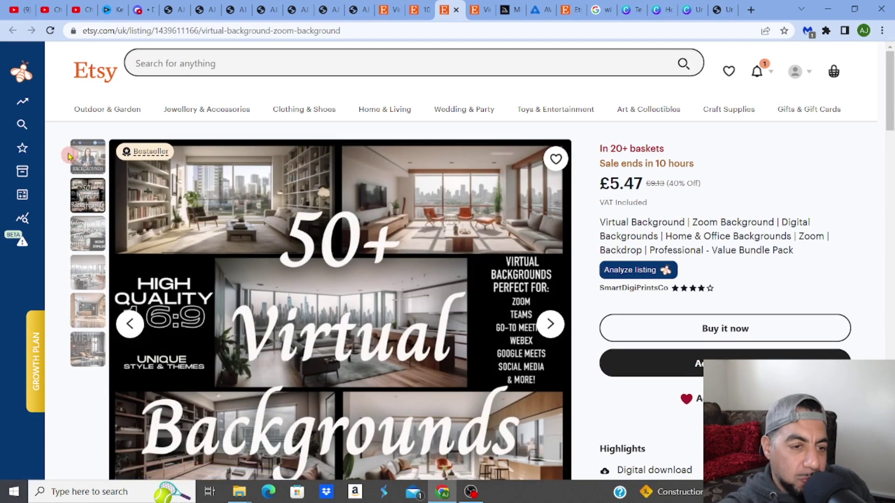
mouse_move(36, 110)
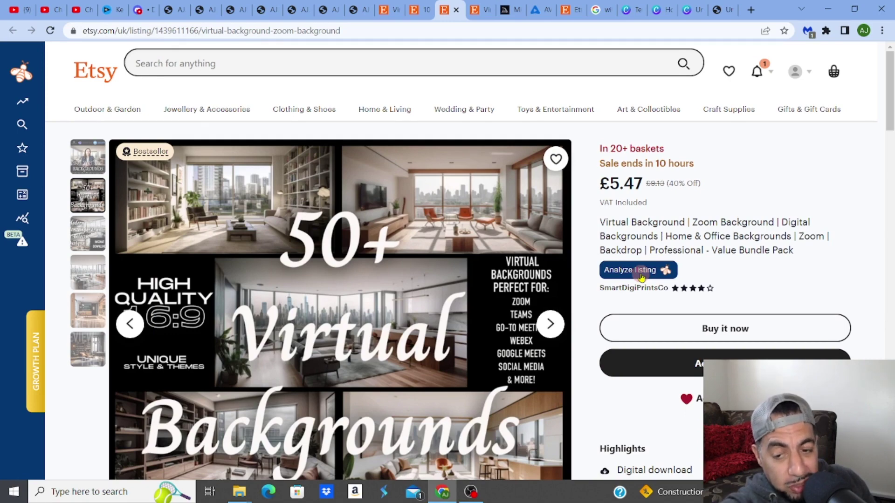
Scroll the Zoom bundle's analytics to its tag volumes, like digital prints at 4,348, then reopen the analytics
left_click(642, 277)
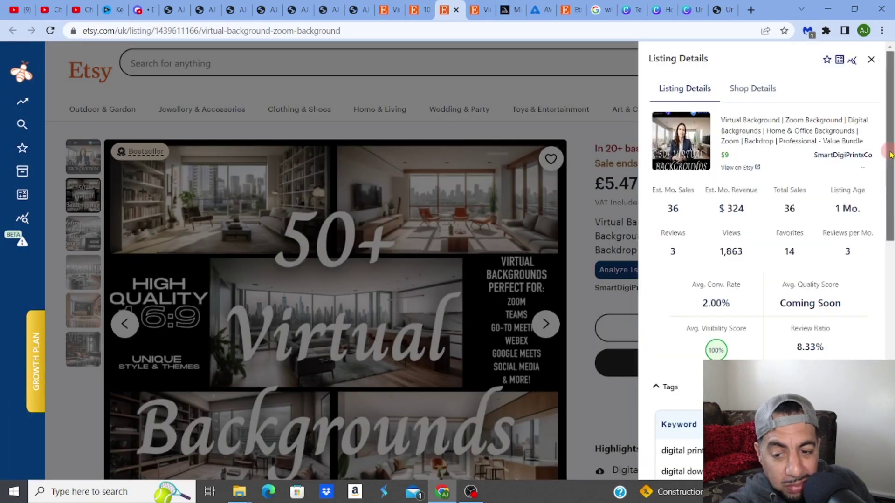
scroll(821, 193, "down", 4)
scroll(739, 240, "down", 1)
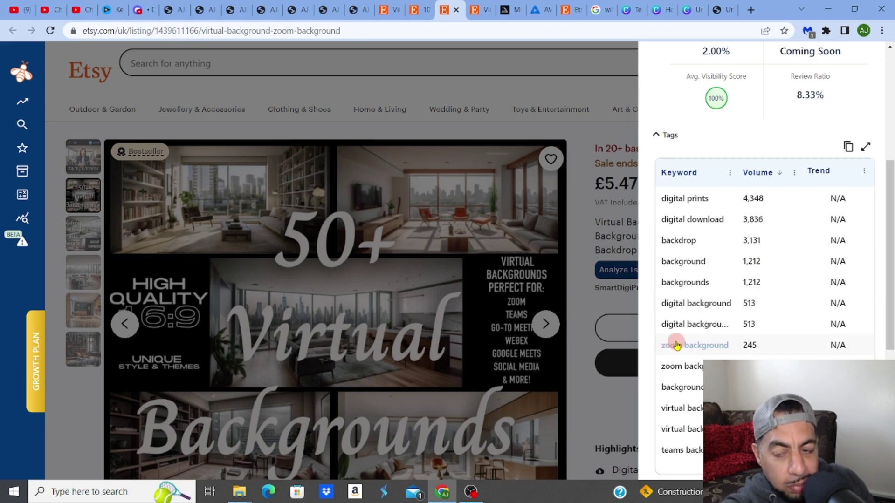
left_click_drag(891, 256, 890, 116)
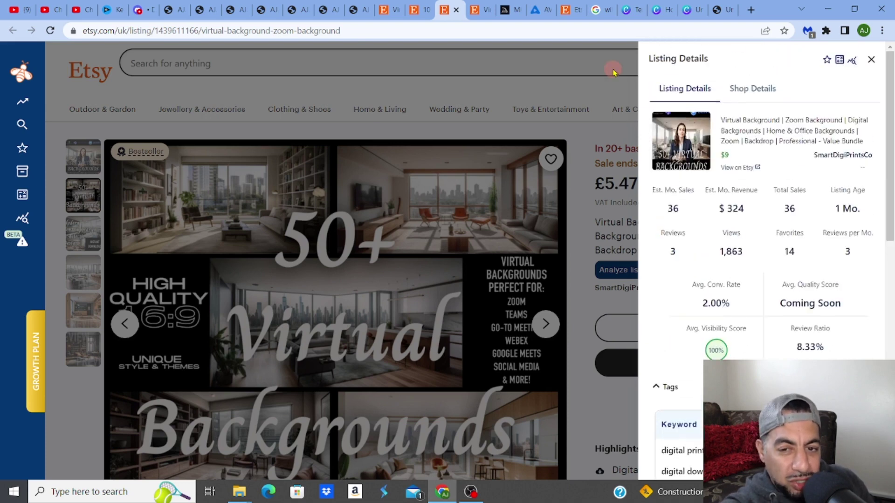
left_click(546, 93)
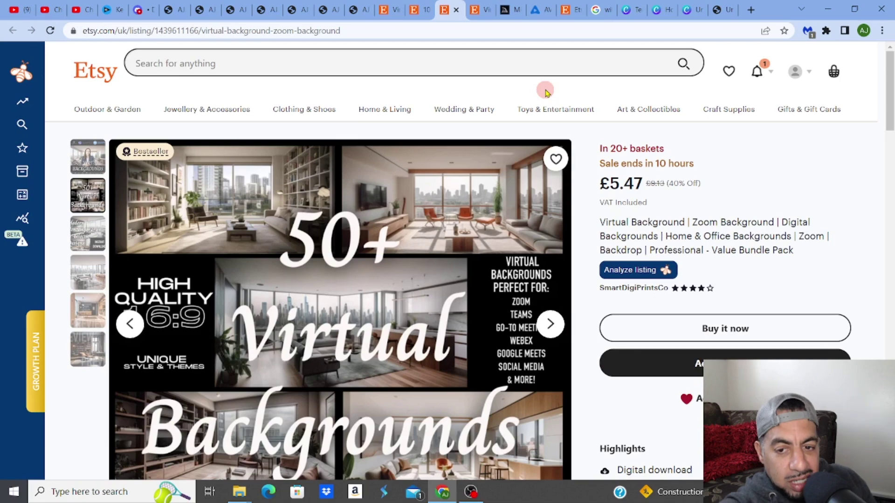
left_click(636, 270)
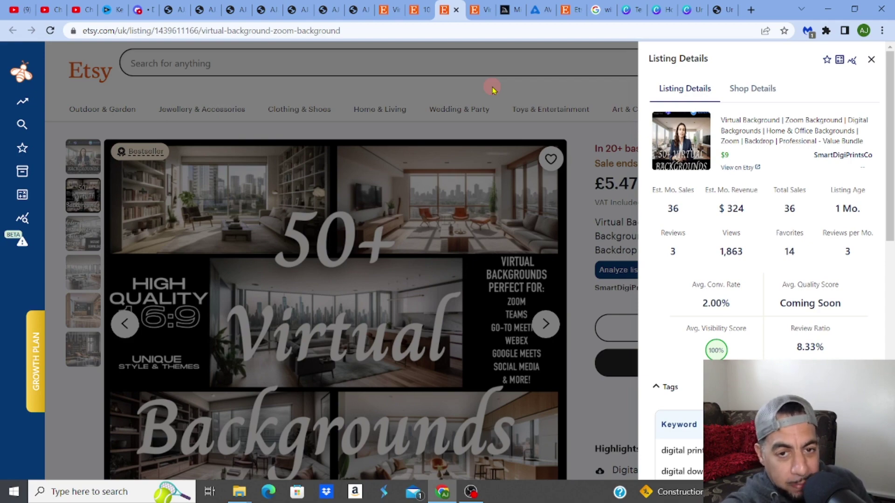
Leave the product analytics and return to the 'virtual backgrounds' search results showing 9,974 listings
left_click(414, 13)
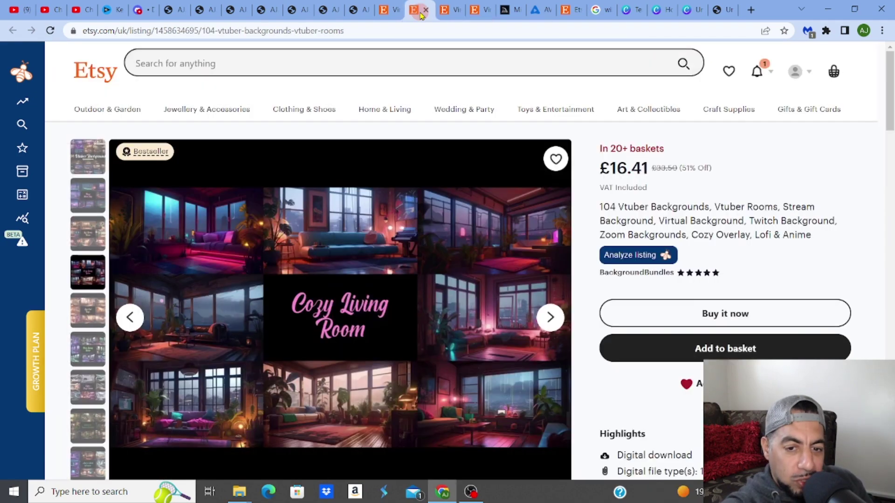
left_click(385, 18)
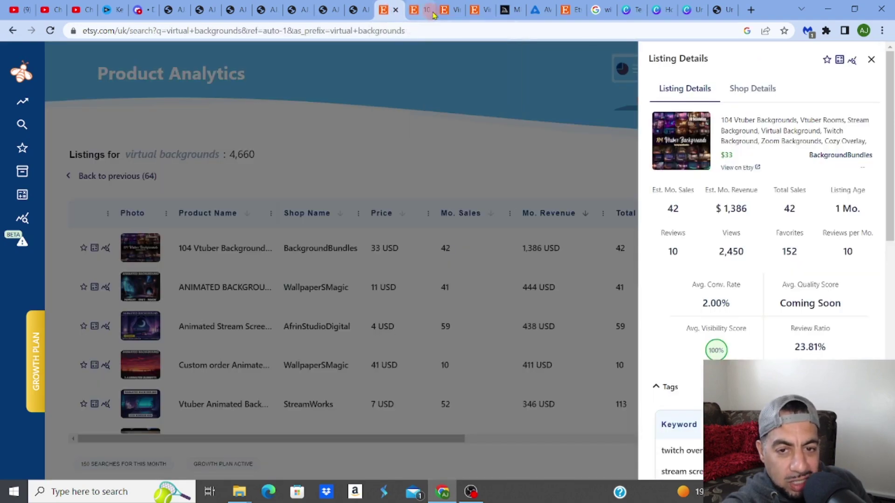
left_click(481, 15)
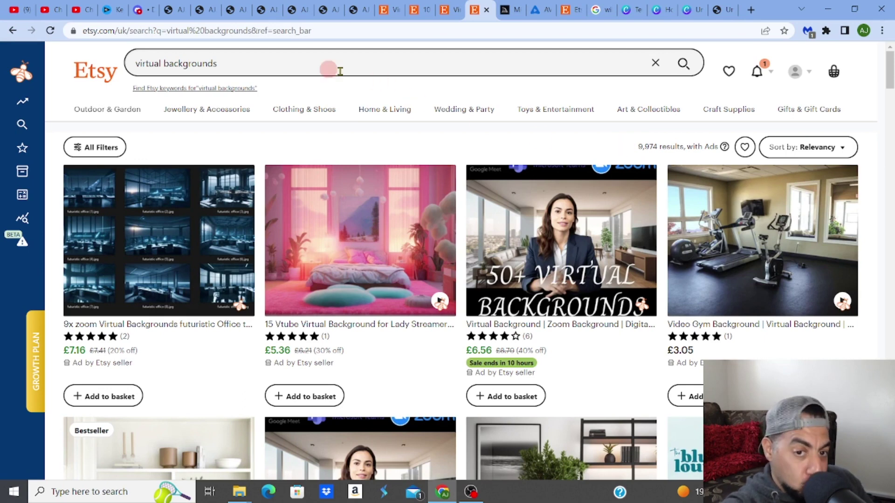
left_click(316, 66)
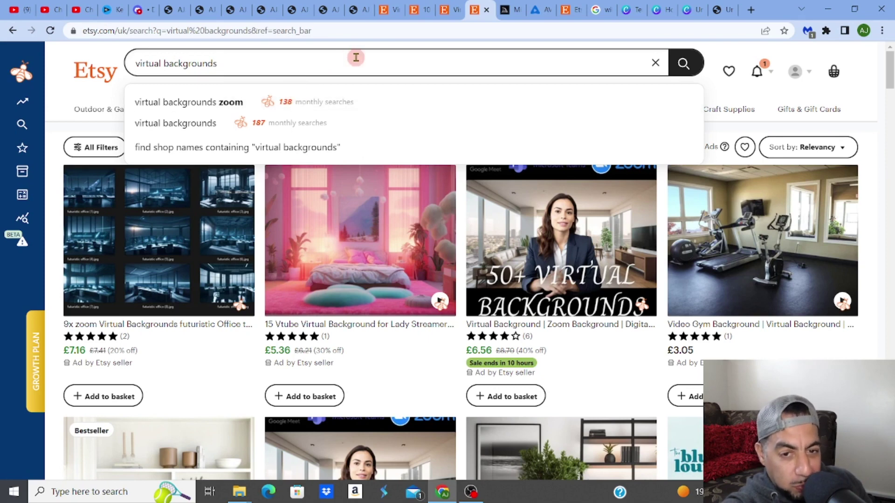
left_click(870, 96)
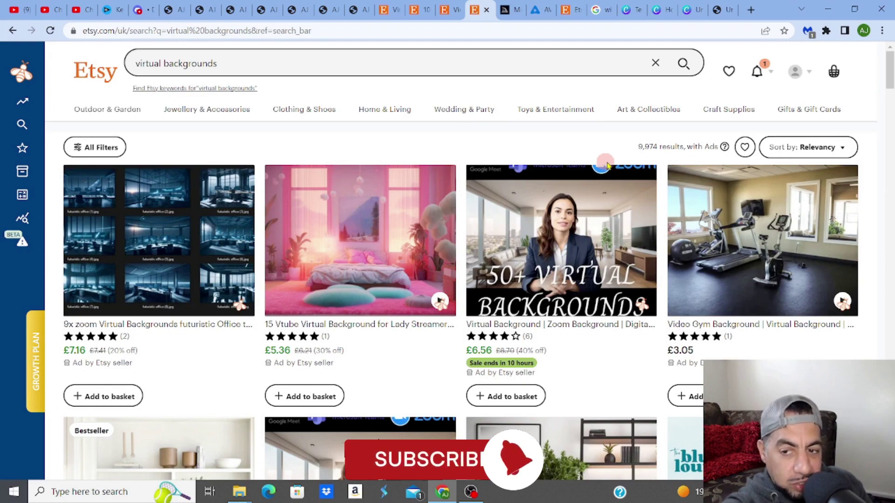
Scroll down the virtual backgrounds results past the Magical Library and 44 Global Workspace listings
scroll(466, 261, "down", 6)
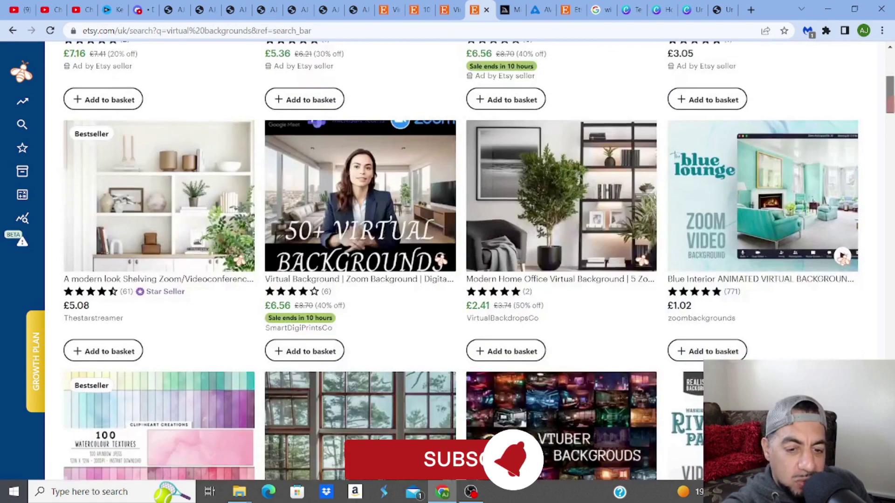
scroll(466, 261, "down", 5)
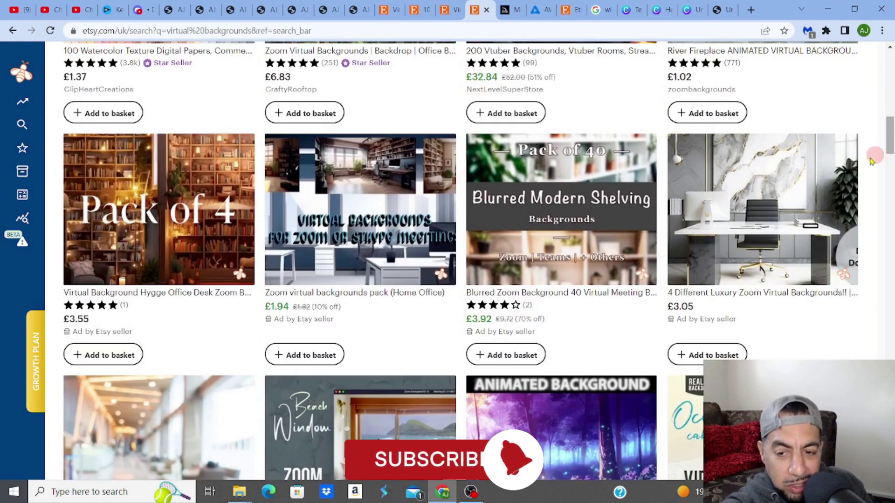
mouse_move(757, 220)
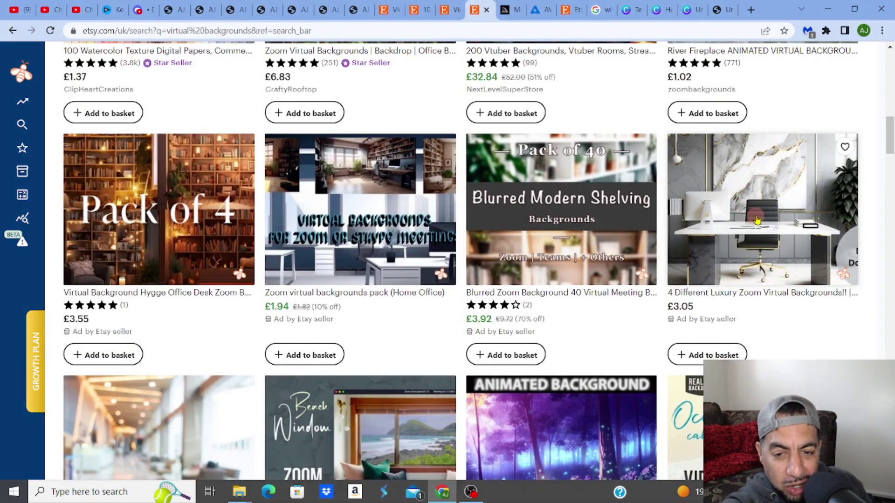
scroll(461, 261, "down", 7)
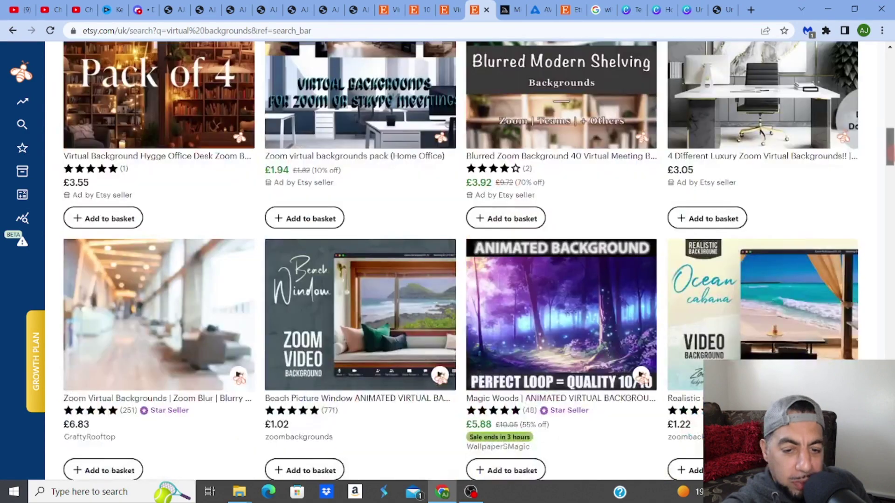
scroll(534, 282, "down", 3)
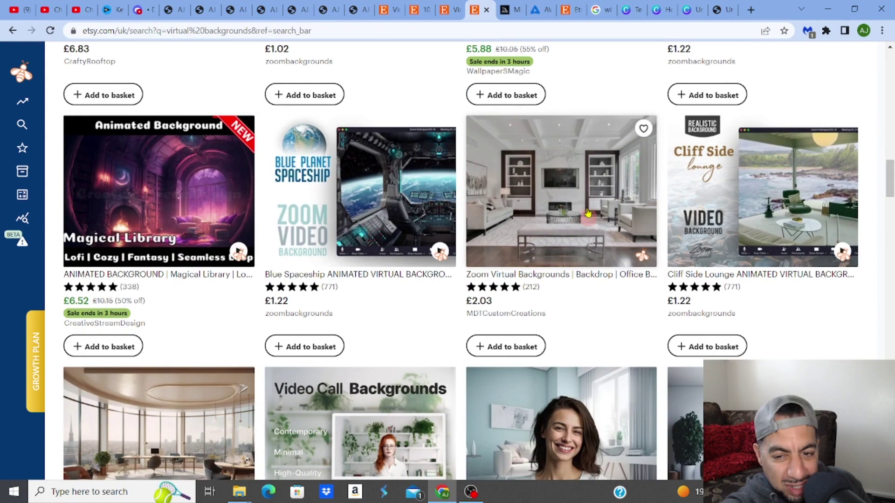
scroll(588, 213, "down", 3)
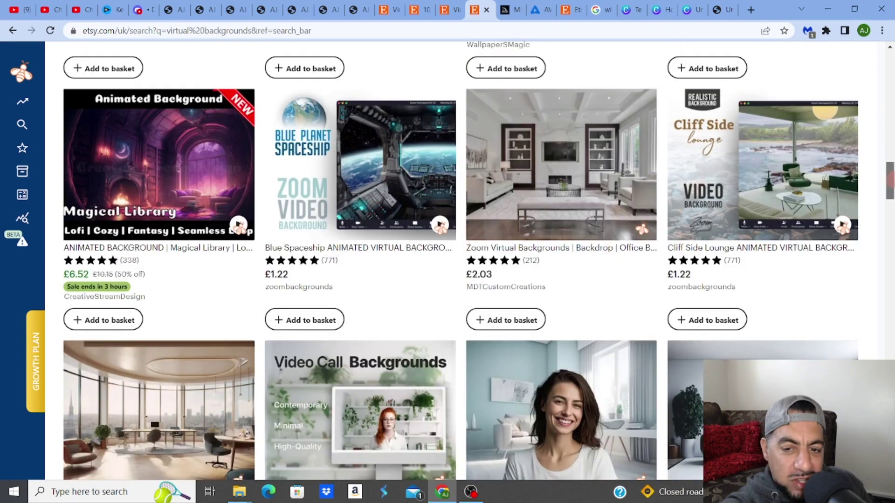
scroll(479, 270, "down", 2)
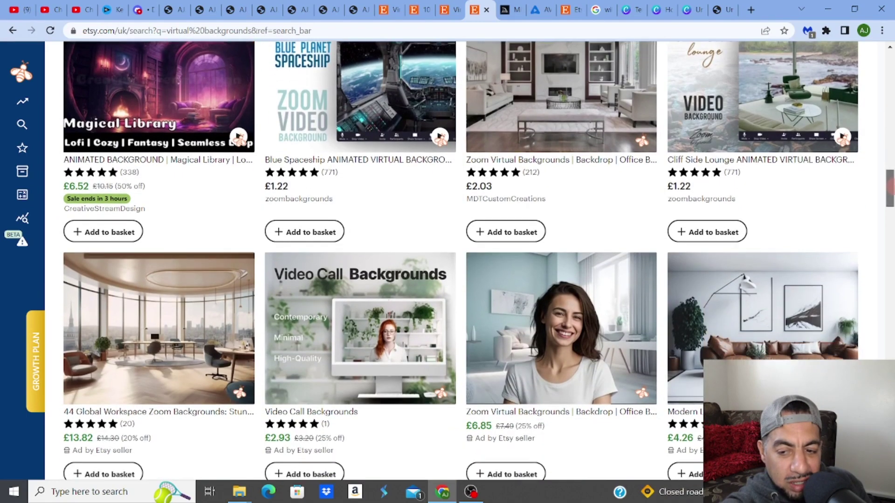
scroll(479, 270, "down", 2)
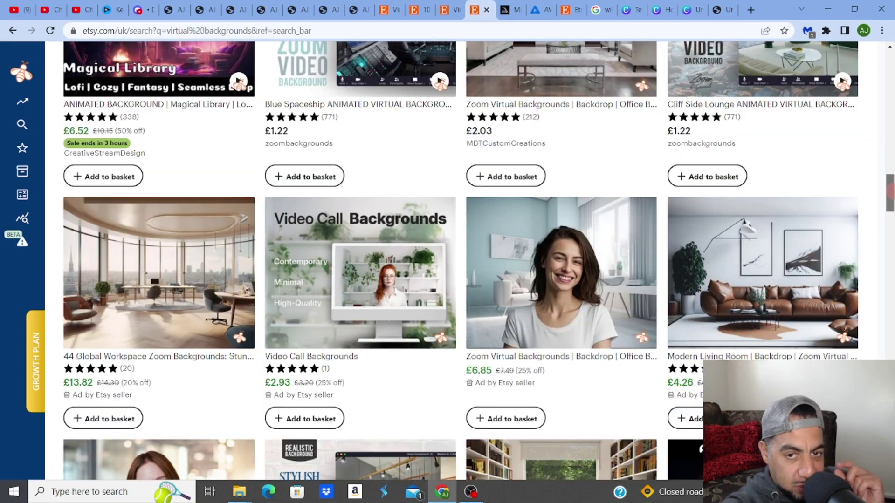
View the Midjourney Community Showcase, then switch to the Discord channel with the Midjourney Bot
left_click(507, 10)
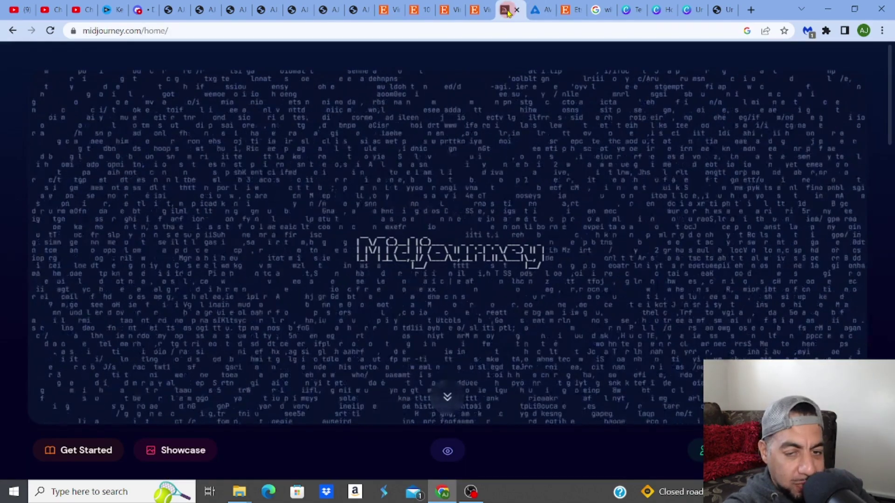
left_click(159, 446)
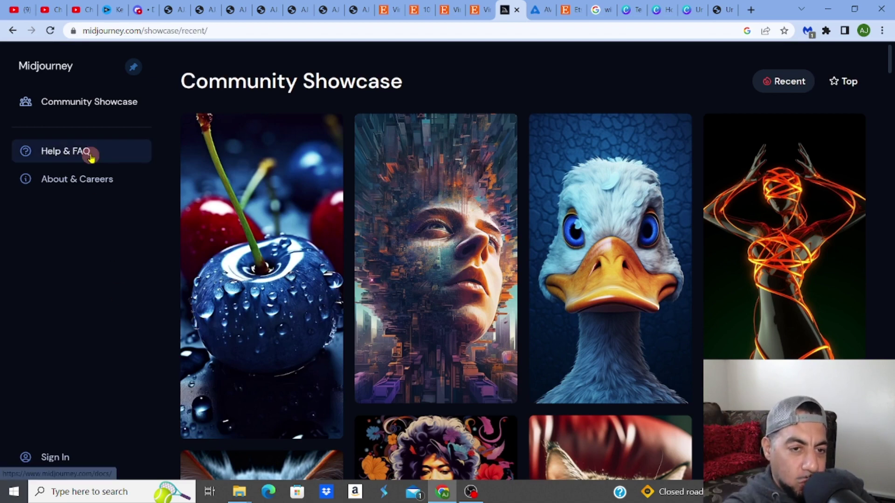
left_click(143, 10)
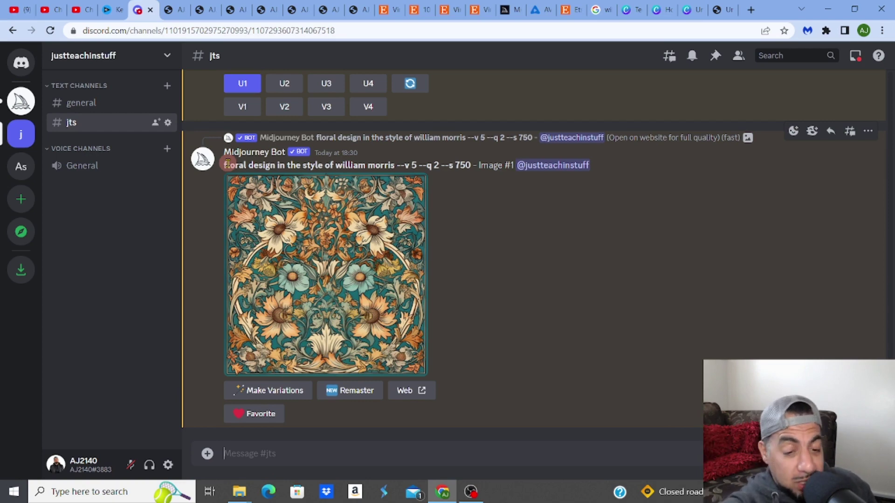
Start an /imagine command in the #jts message box
left_click(279, 454)
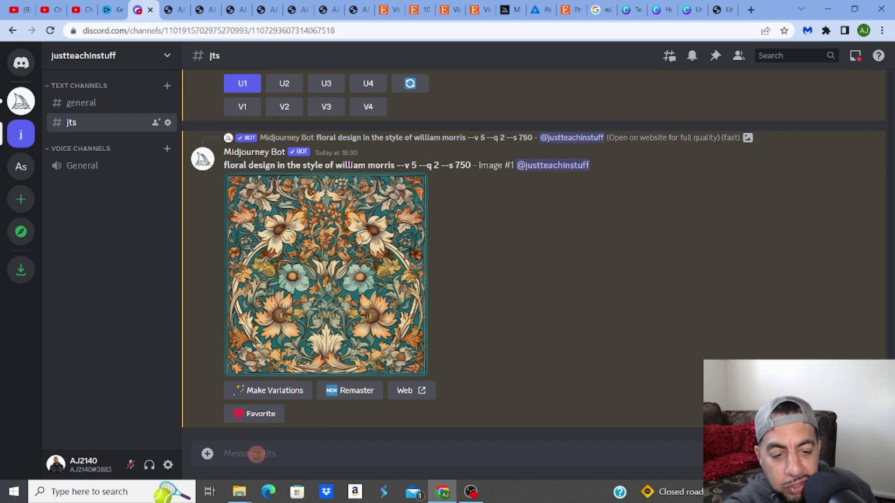
type("/")
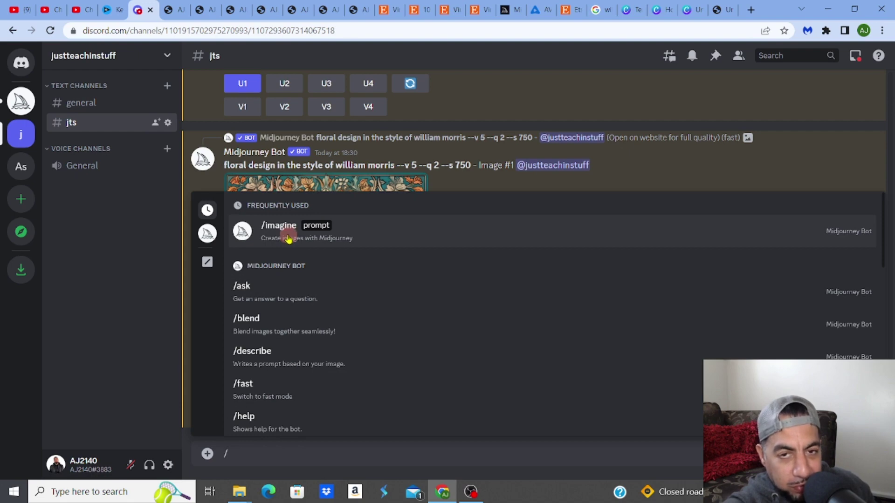
left_click(288, 238)
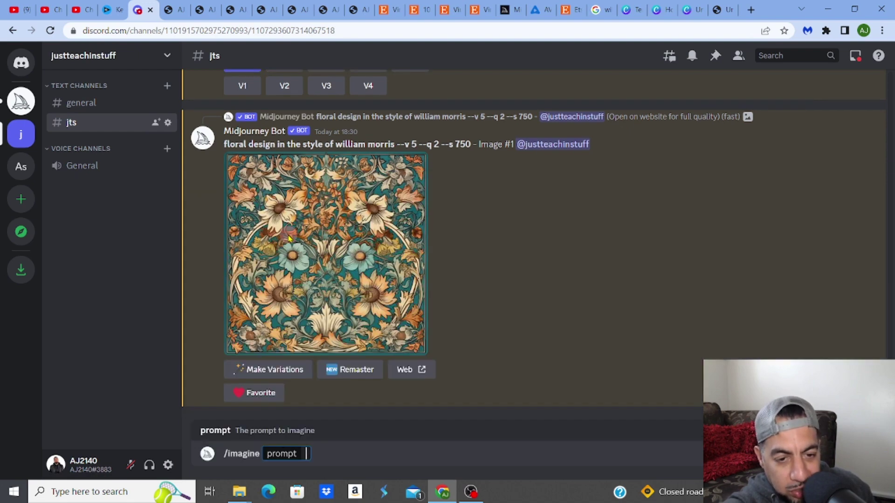
Paste 'picture minimalistic clean office in a high rise building' as the prompt and review its words
right_click(305, 453)
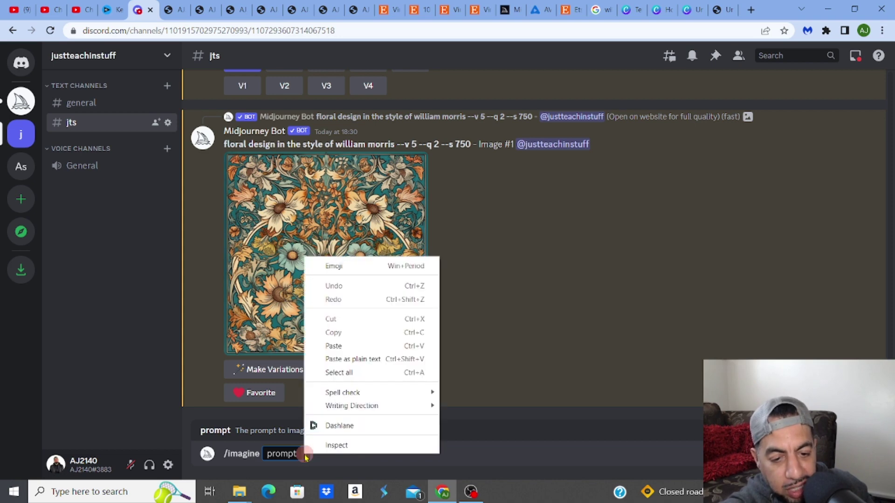
left_click(334, 348)
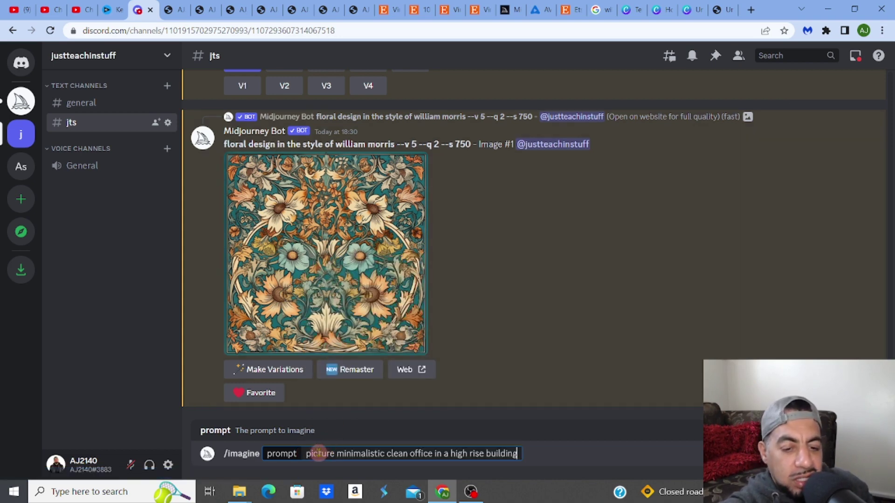
left_click_drag(306, 453, 332, 454)
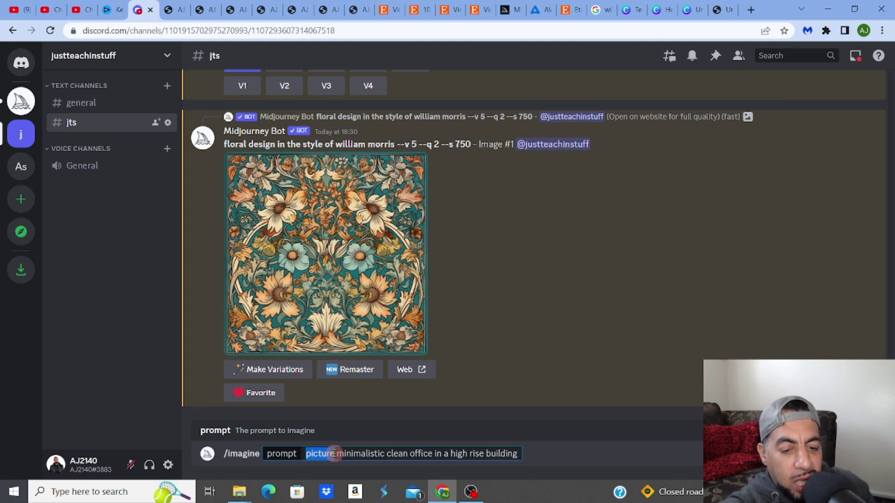
left_click(333, 454)
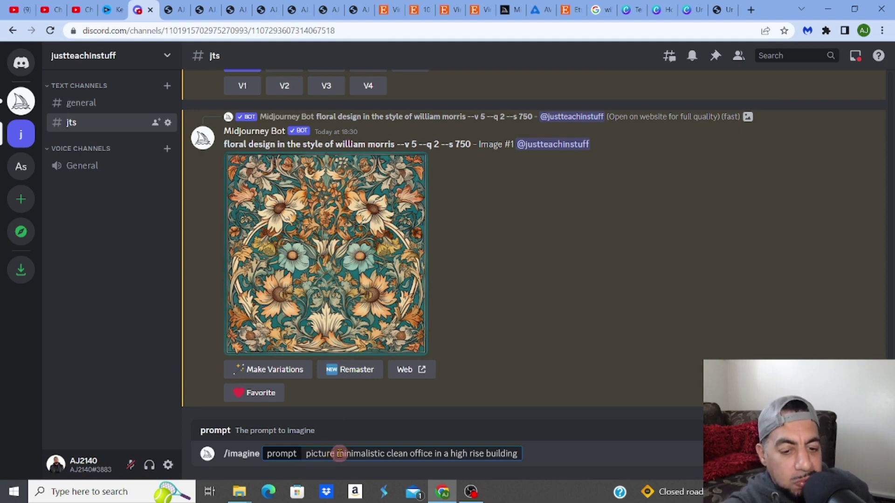
left_click_drag(338, 453, 385, 453)
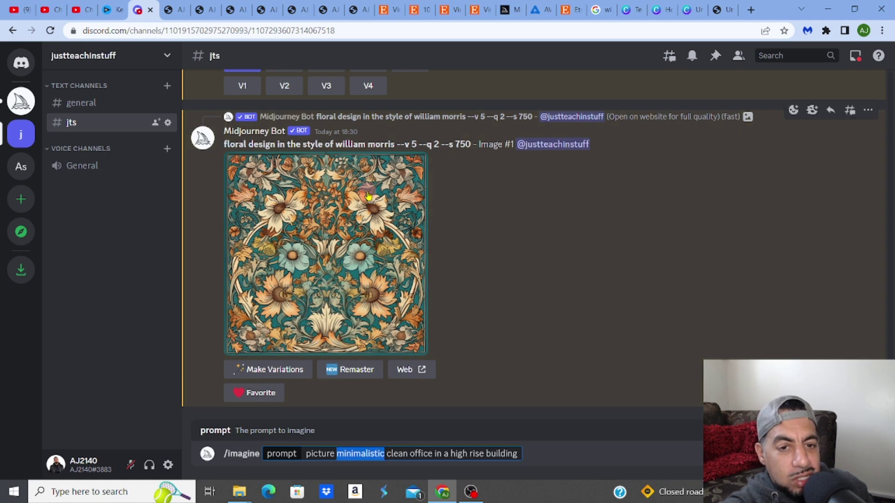
Open the £2.03 Zoom Virtual Backgrounds office backdrop listing in Etsy, then return to Discord
left_click(479, 10)
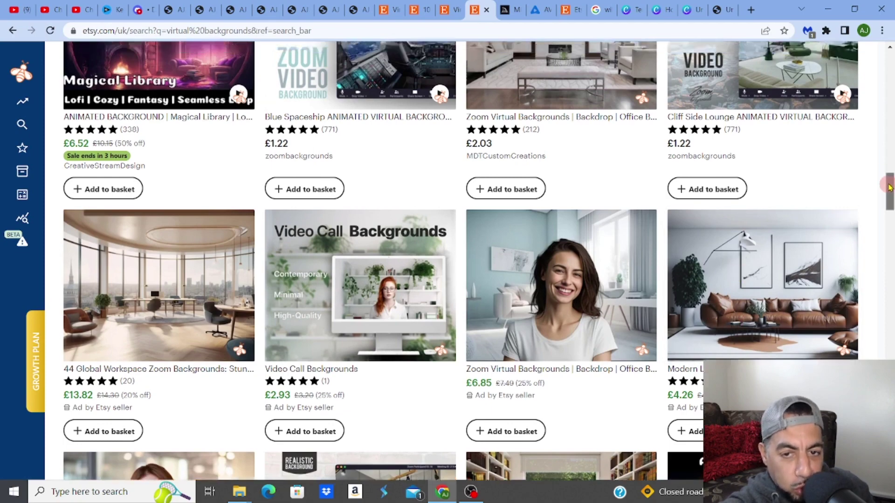
left_click_drag(889, 189, 885, 160)
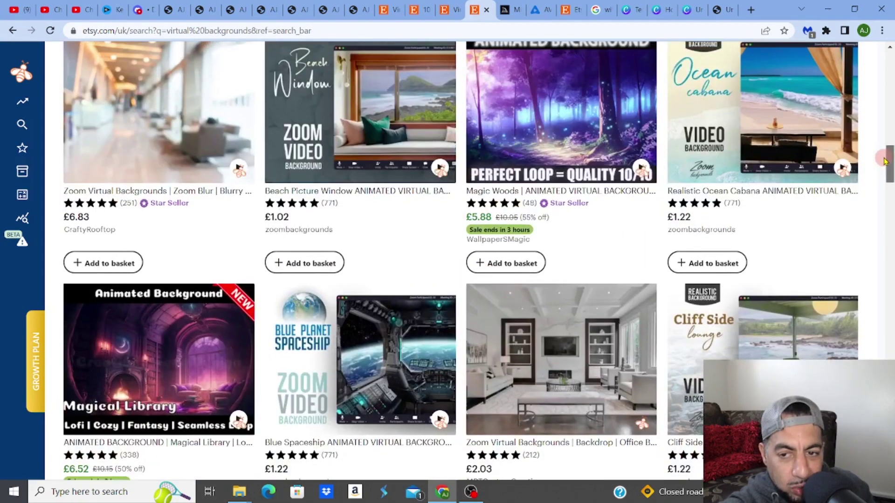
scroll(576, 245, "down", 3)
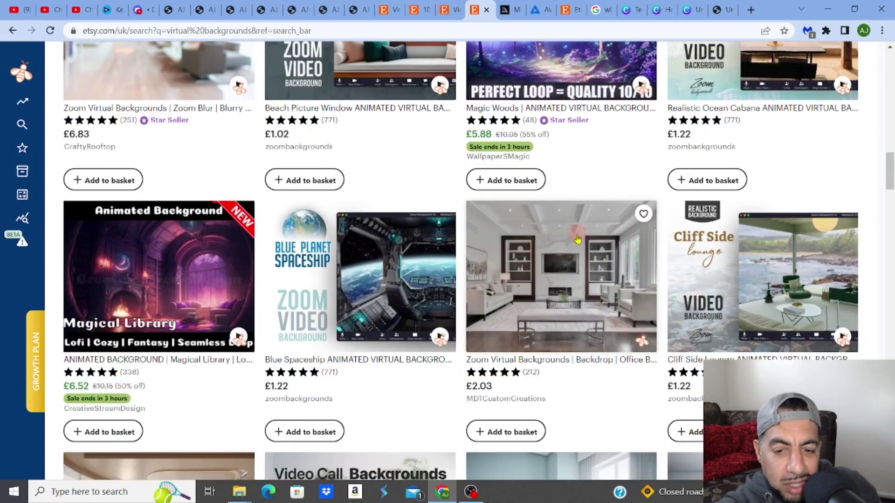
left_click(576, 246)
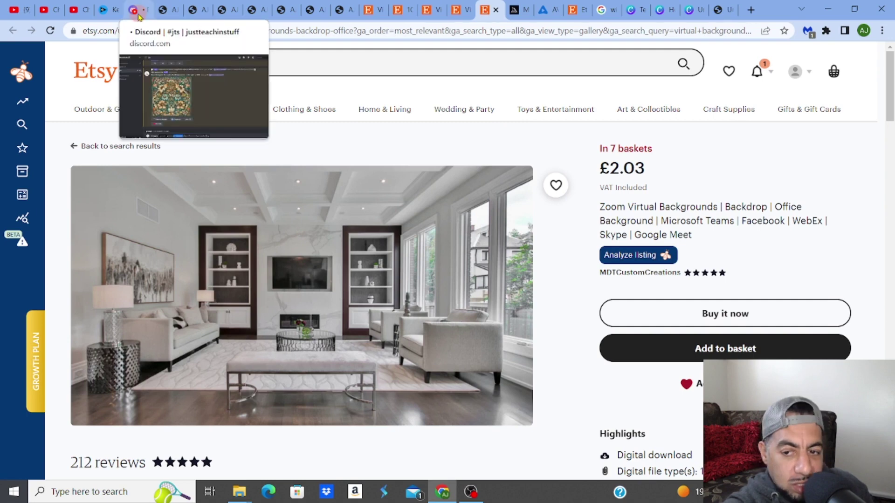
left_click(138, 16)
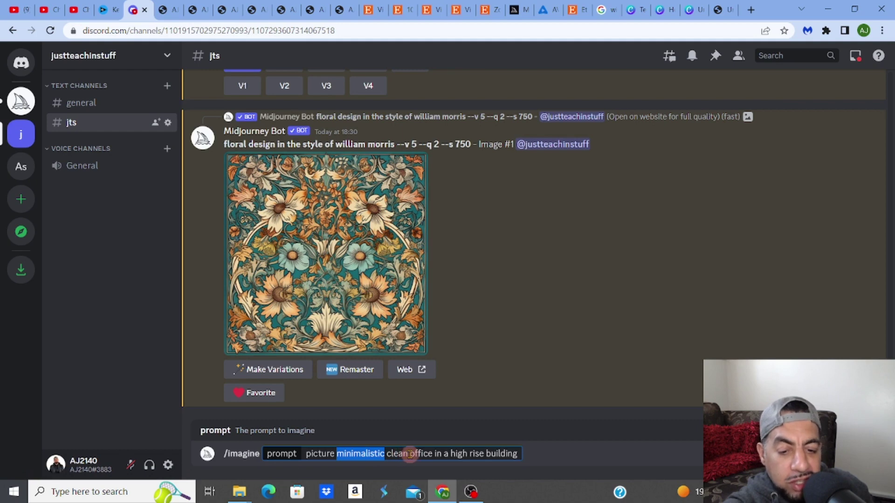
Submit the /imagine prompt 'picture minimalistic clean office in a high rise building' to Midjourney
left_click_drag(410, 455, 434, 455)
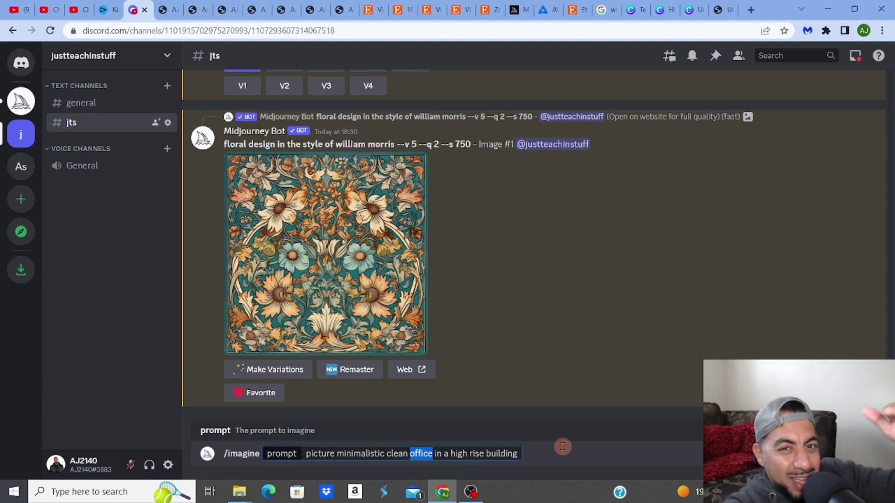
left_click(519, 454)
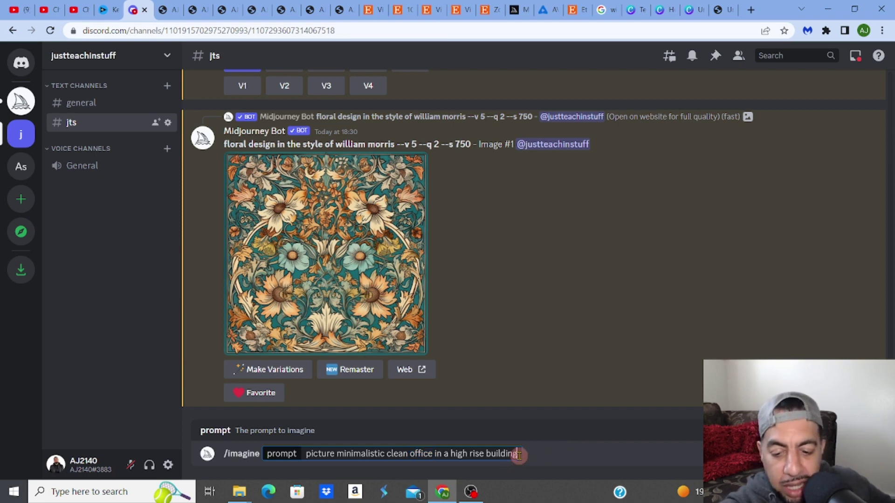
key("Return")
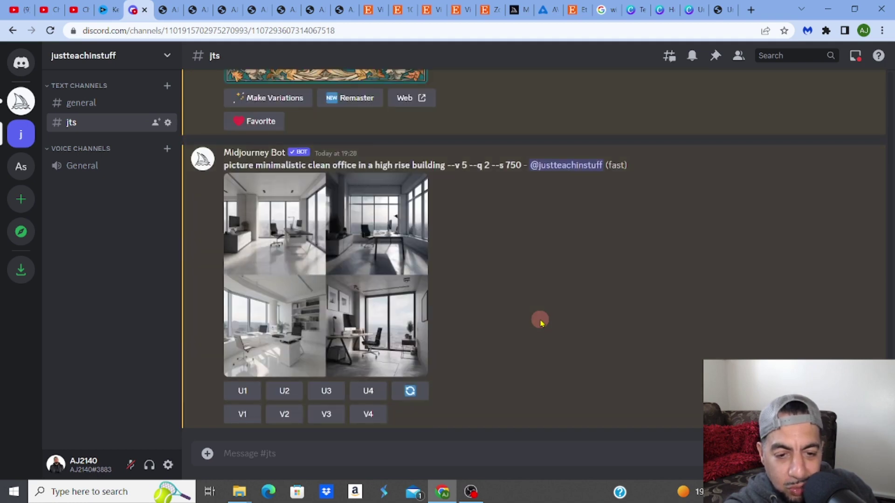
left_click(369, 320)
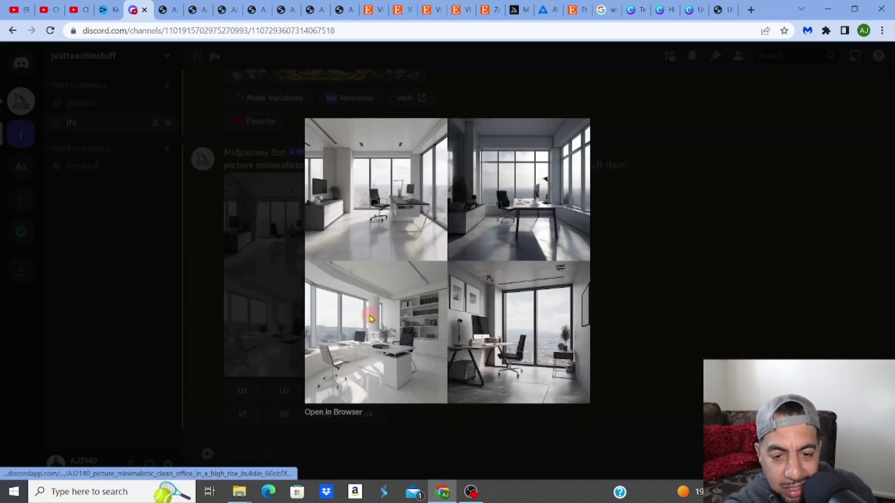
left_click(357, 413)
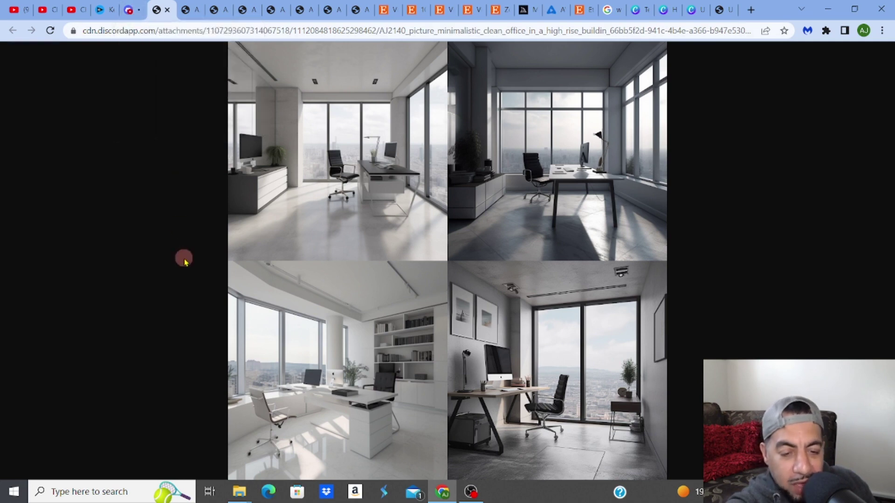
left_click(135, 14)
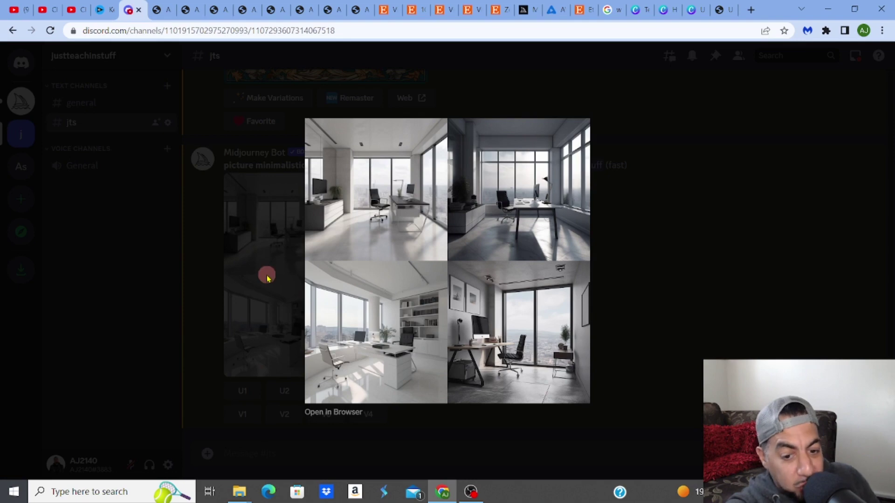
left_click(670, 320)
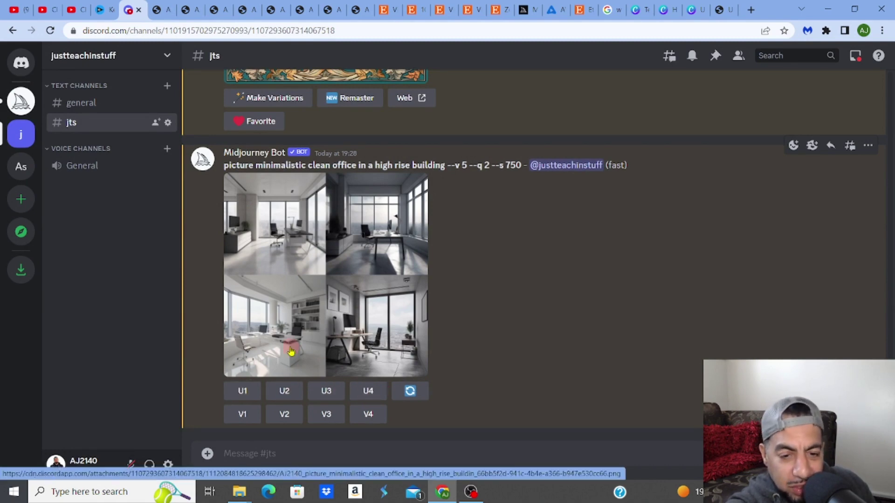
Upscale the third grid image (U3), the white desk with bookshelves, and open it enlarged
left_click(334, 396)
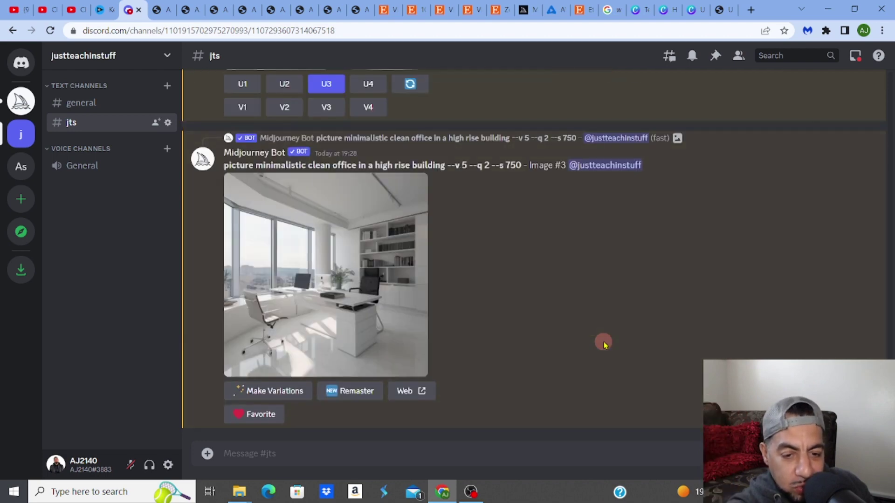
left_click(397, 284)
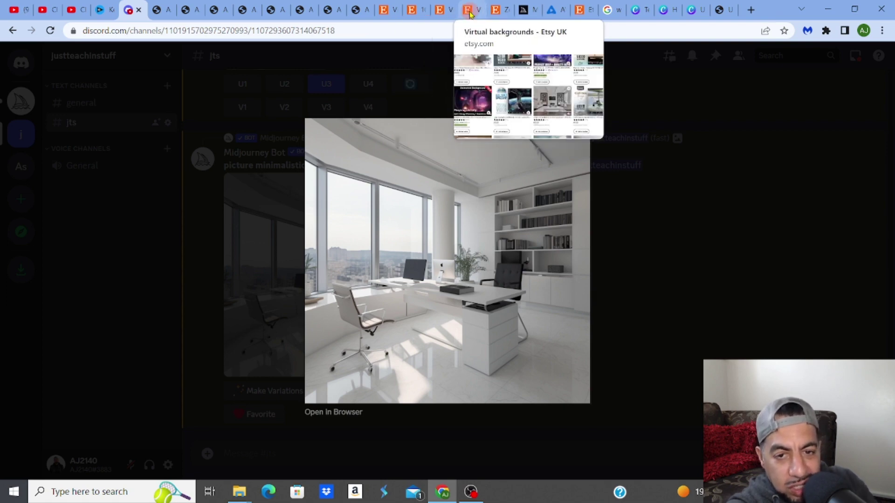
Show the £5.47 50+ Virtual Backgrounds listing without its details panel, scrolling through and back up
left_click(445, 11)
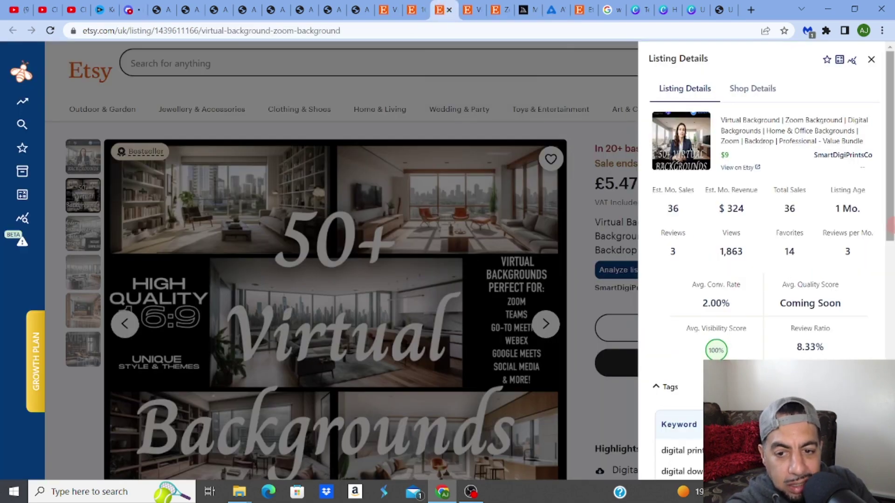
left_click(590, 100)
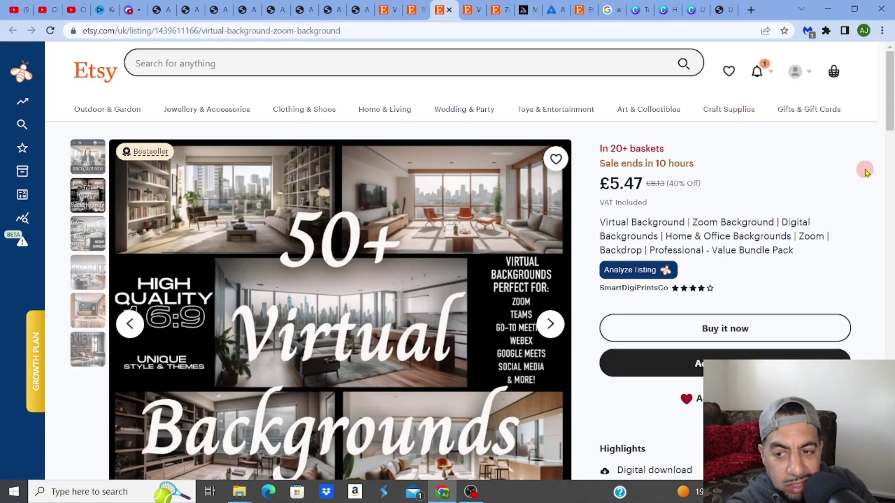
scroll(754, 251, "down", 5)
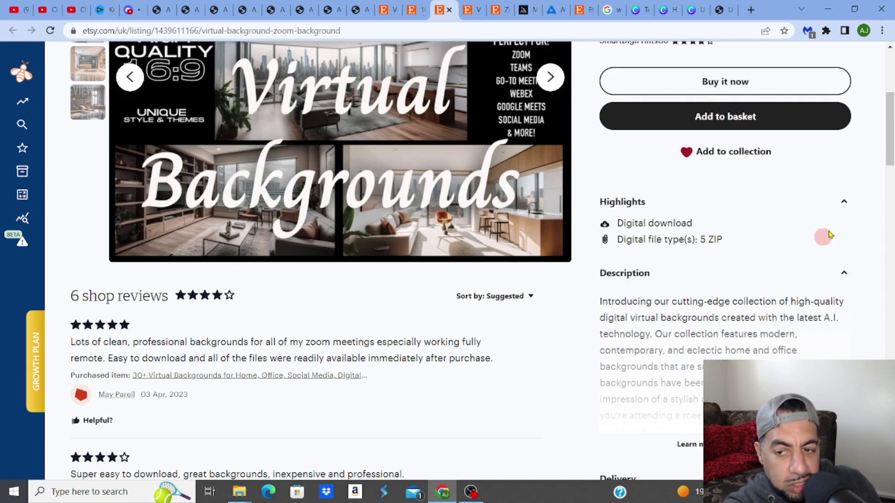
left_click_drag(890, 158, 889, 117)
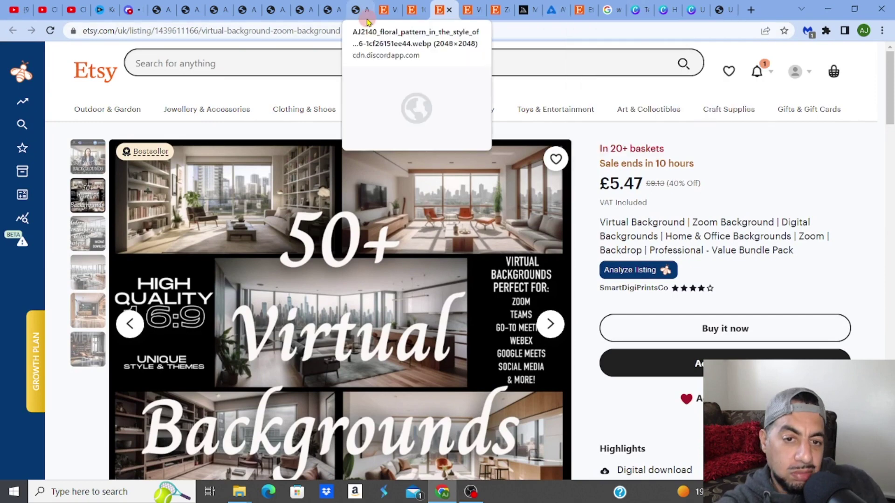
Copy the enlarged white city-view office image using its right-click Copy image option
left_click(140, 17)
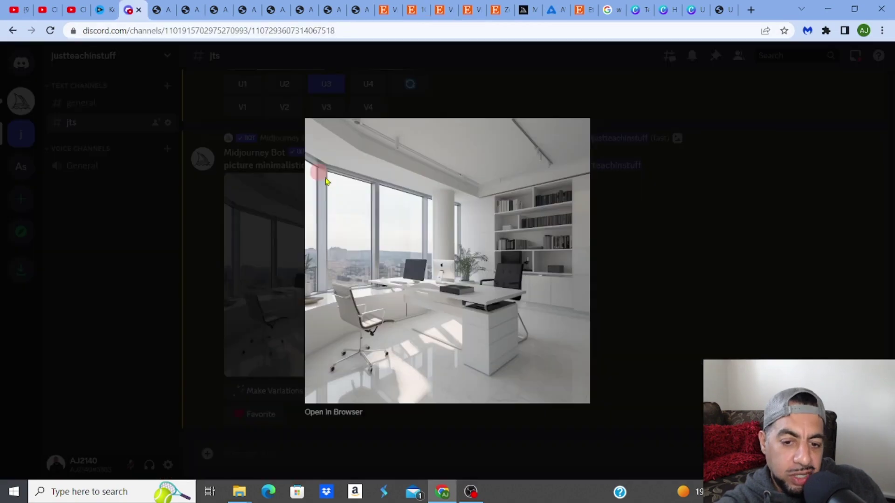
right_click(435, 267)
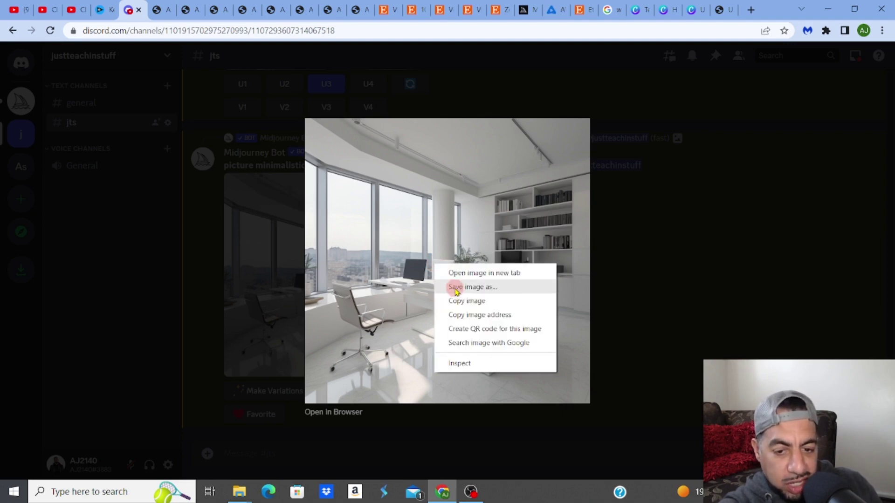
left_click(459, 301)
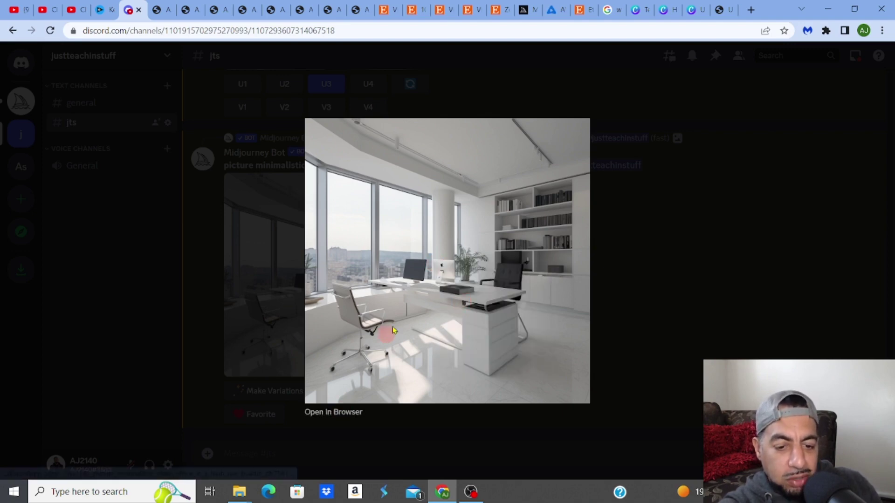
right_click(426, 282)
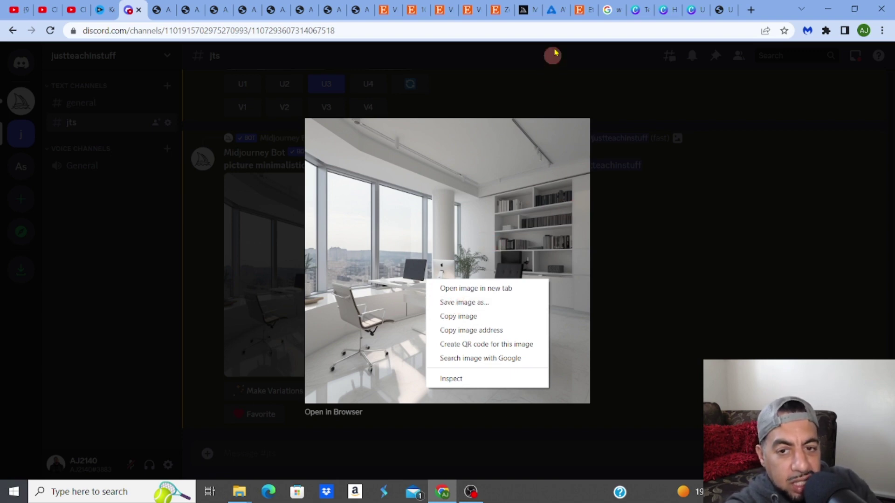
left_click(553, 12)
Drag the before/after slider across the sample mountain photo to compare original and AI-upscaled versions
left_click_drag(406, 266, 46, 290)
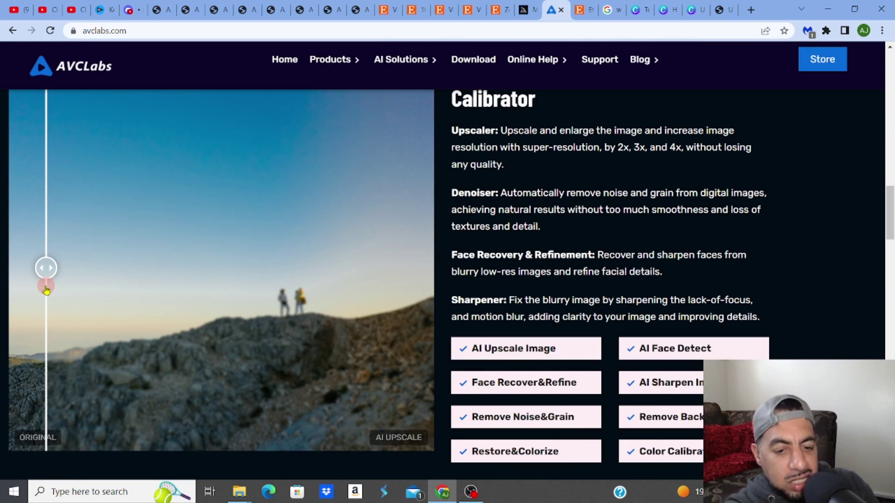
left_click_drag(46, 289, 259, 304)
left_click_drag(44, 268, 413, 278)
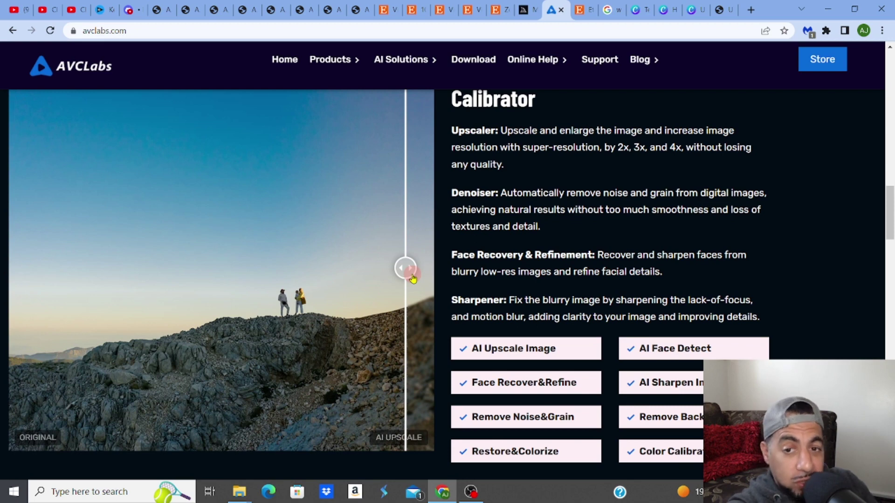
left_click_drag(413, 278, 547, 124)
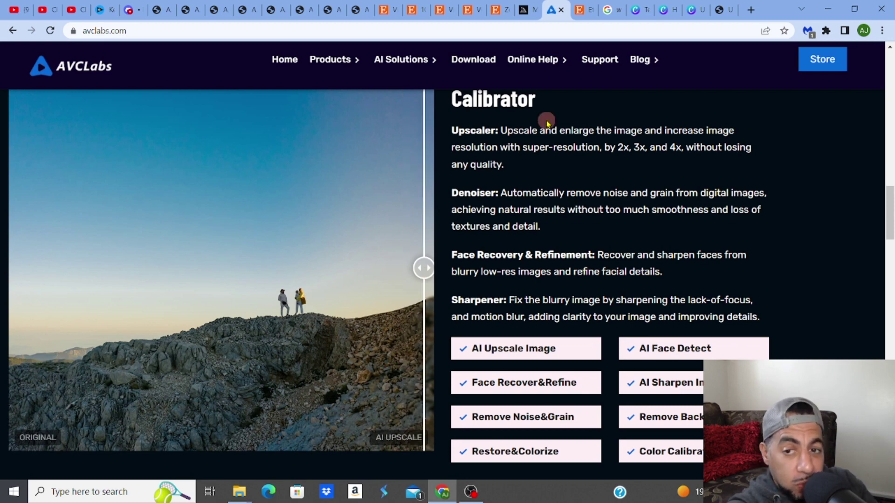
Leave the Canva templates page and its new-design panel, returning to the Canva home page
left_click(636, 13)
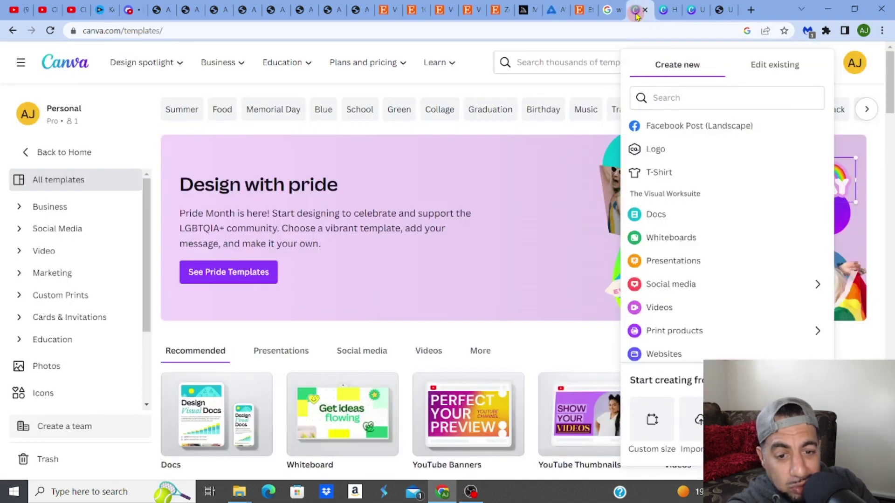
left_click(476, 51)
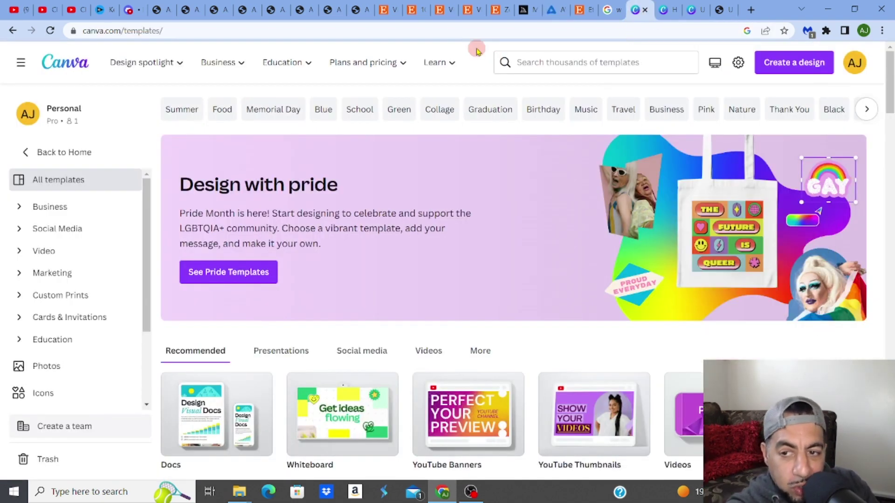
left_click(770, 63)
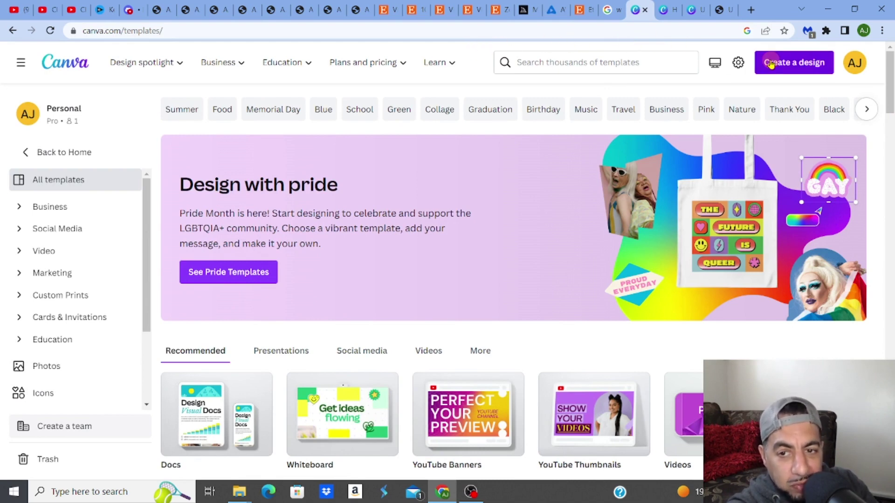
left_click(664, 10)
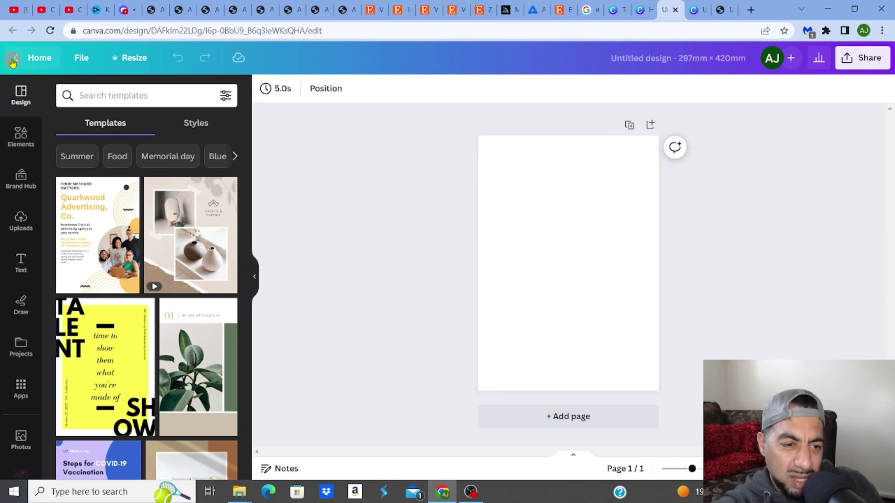
Enter a custom Canva design size of width 297 and height 210
left_click(646, 14)
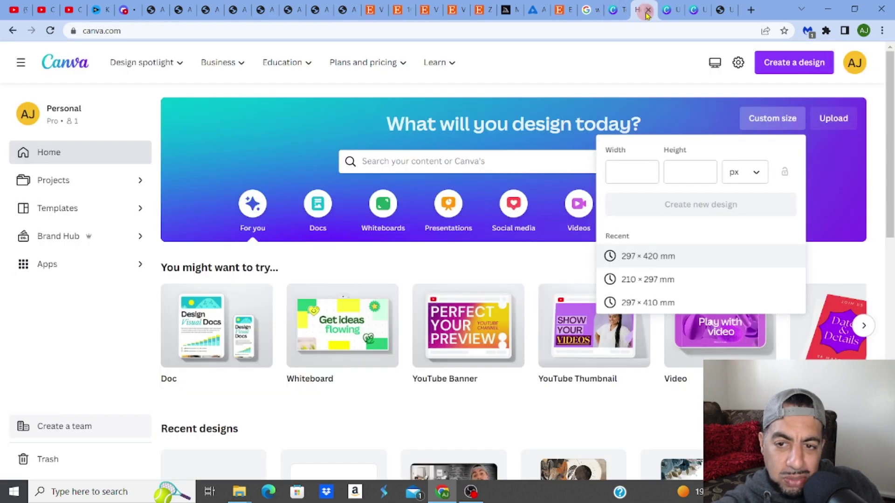
left_click(635, 178)
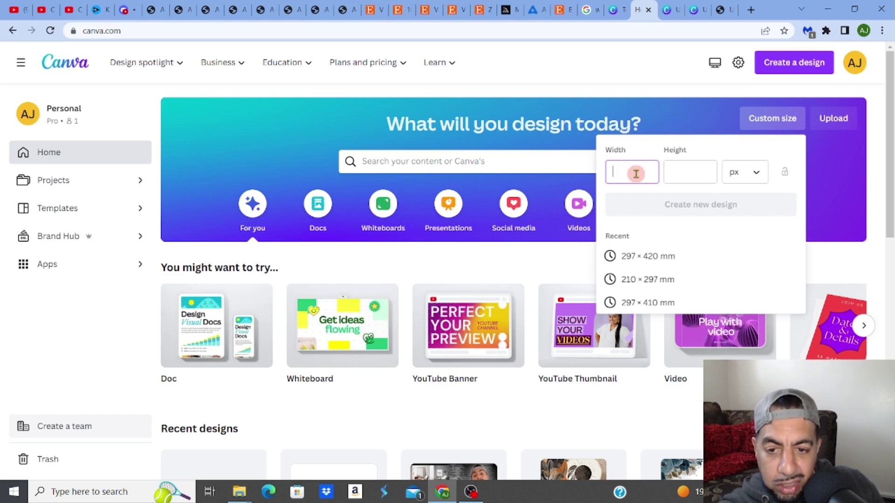
type("2")
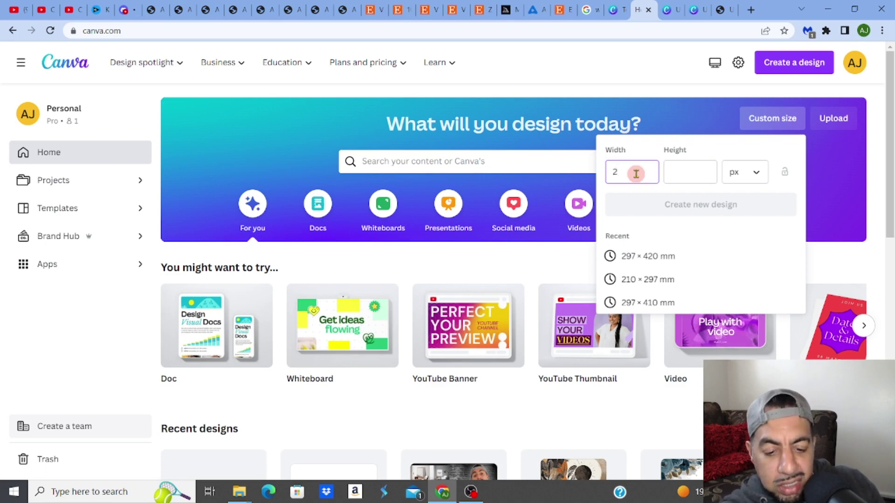
type("97")
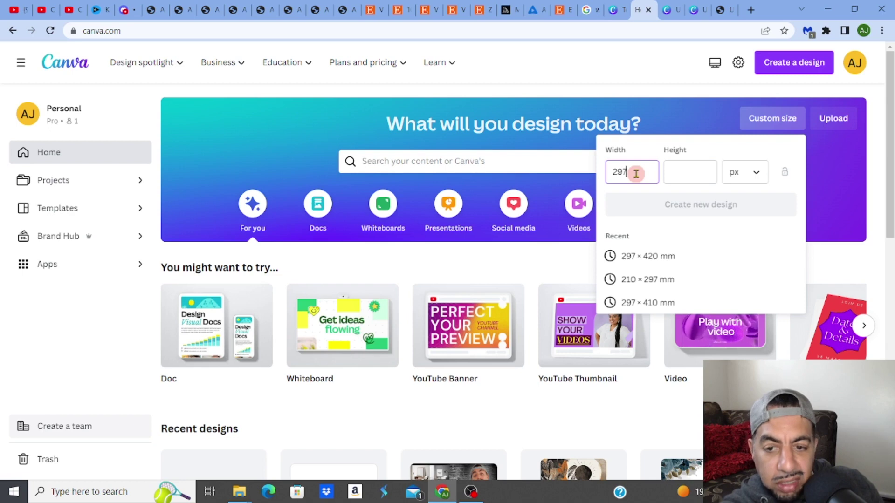
left_click(681, 172)
type("210")
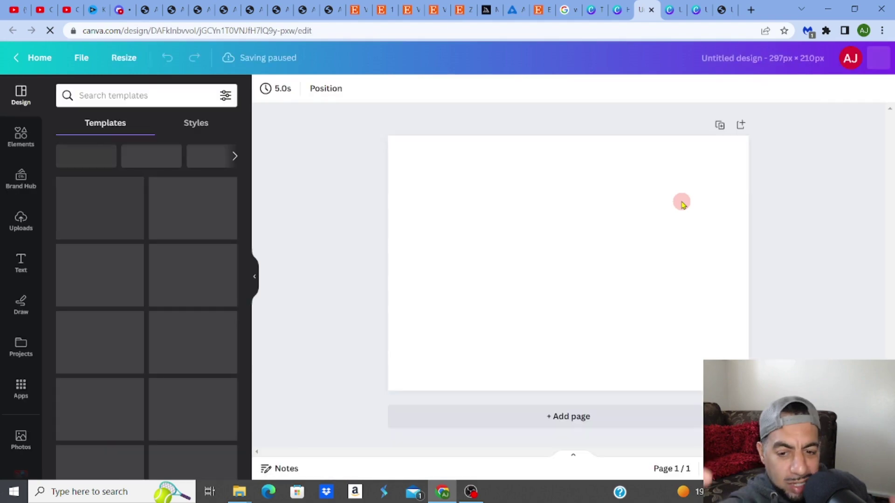
Paste the white office photo onto the blank page and stretch it to cover all edges
right_click(543, 174)
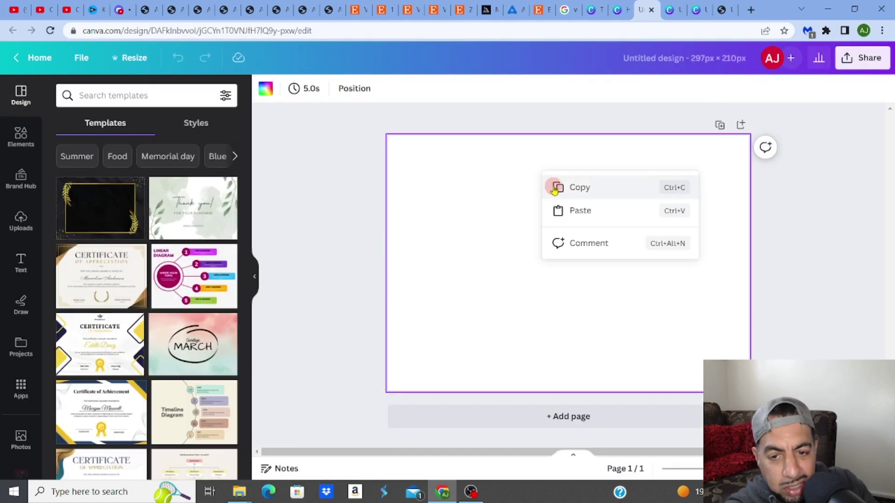
left_click(569, 209)
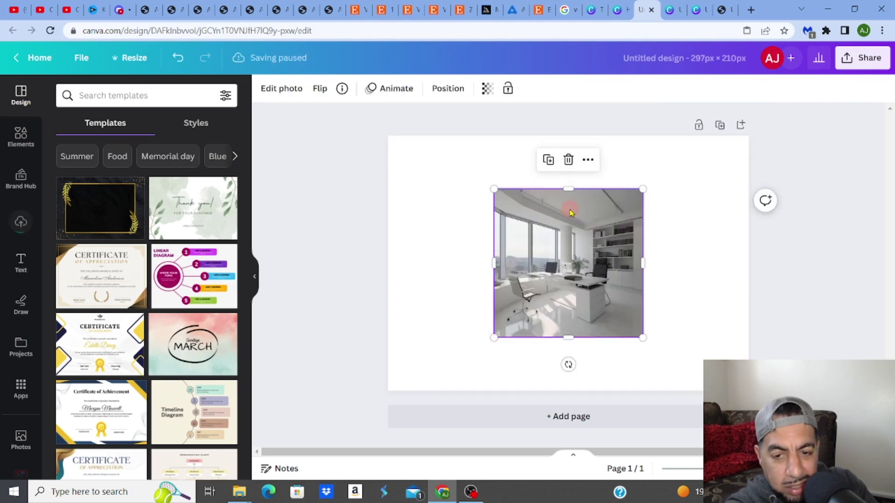
left_click_drag(494, 190, 355, 156)
left_click_drag(642, 337, 676, 359)
left_click_drag(738, 254, 751, 254)
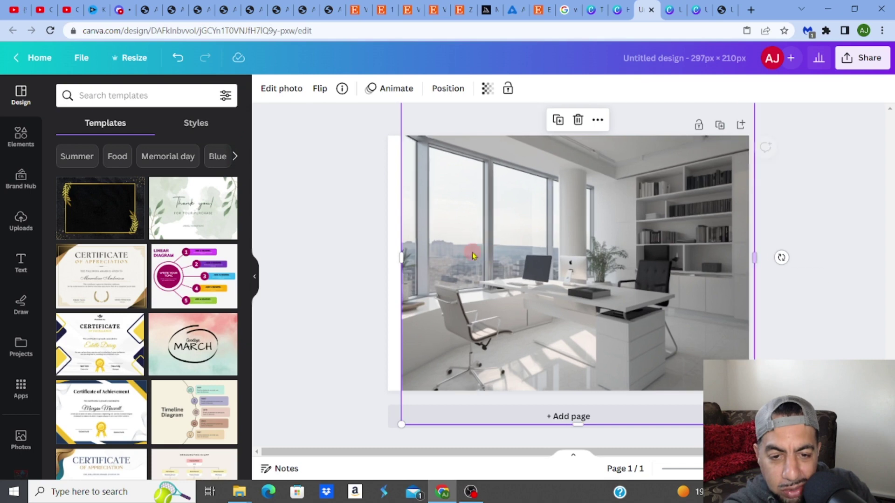
left_click_drag(400, 254, 376, 254)
left_click(809, 236)
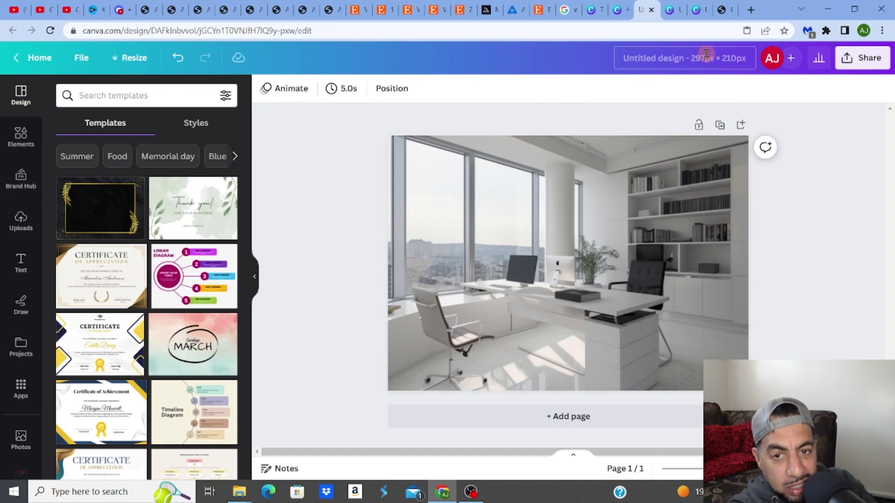
left_click(515, 17)
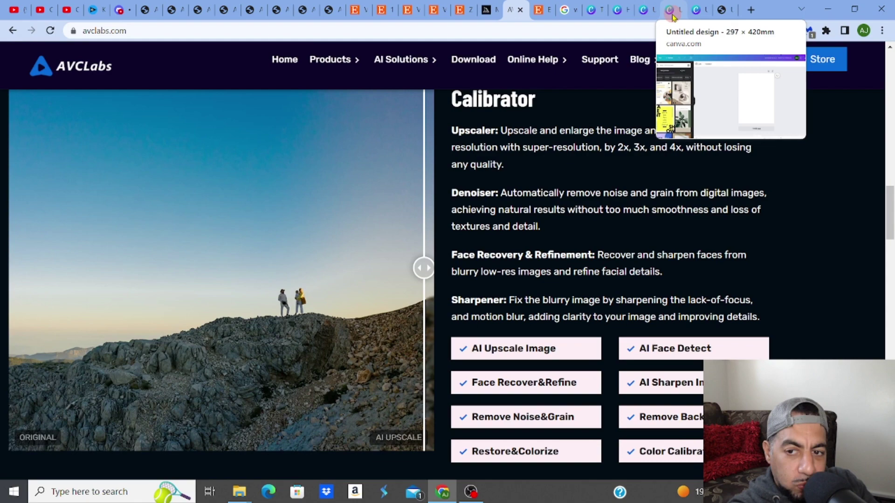
left_click(645, 9)
left_click(766, 259)
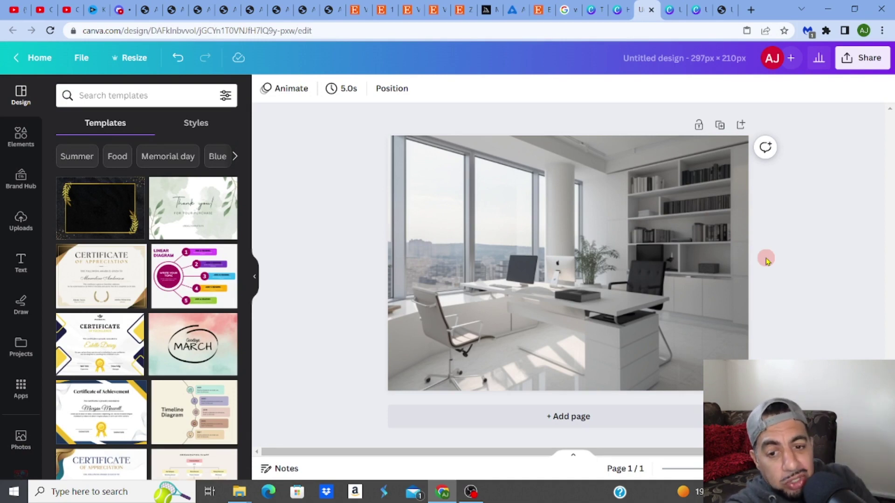
Download the design through Share > Download with file type set to PDF Standard
left_click(868, 62)
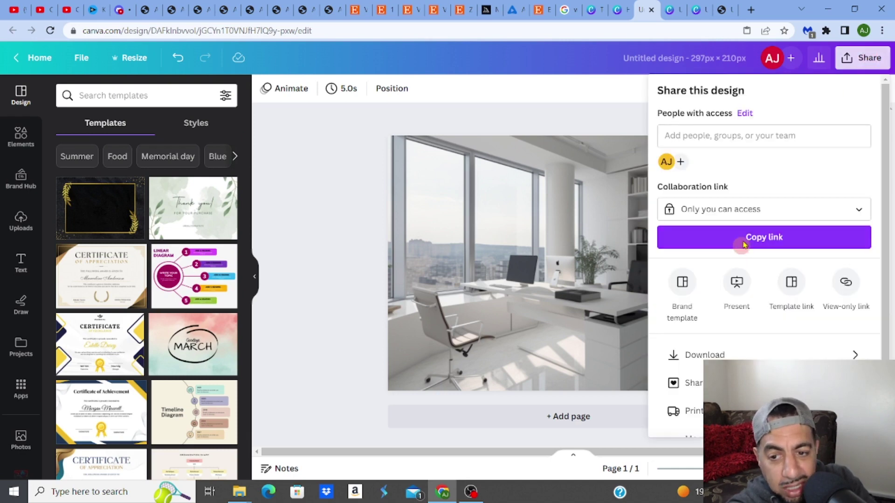
left_click(712, 355)
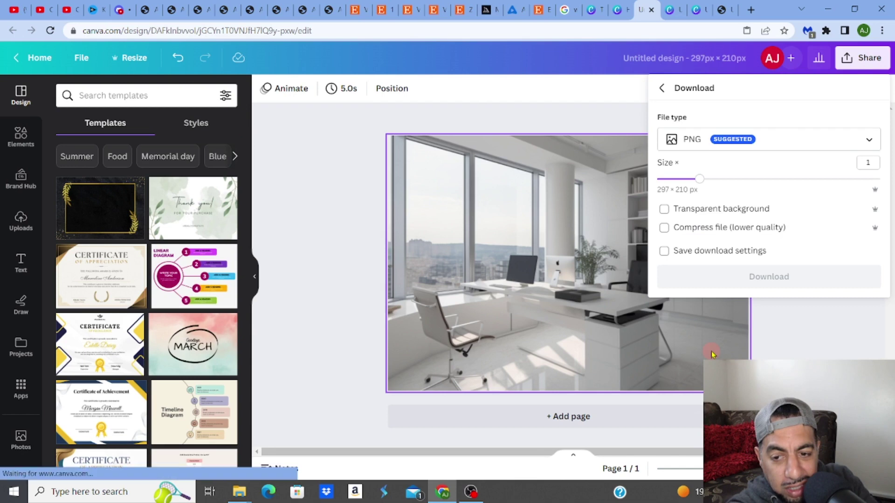
left_click(733, 147)
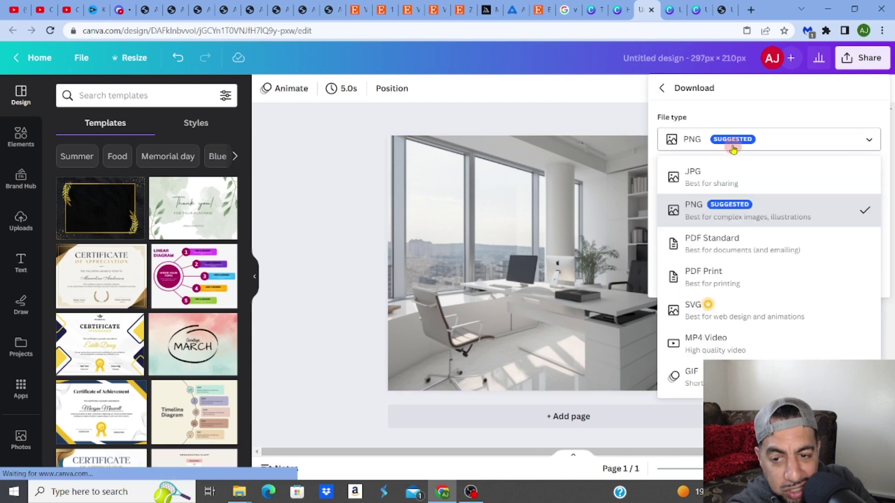
left_click(711, 245)
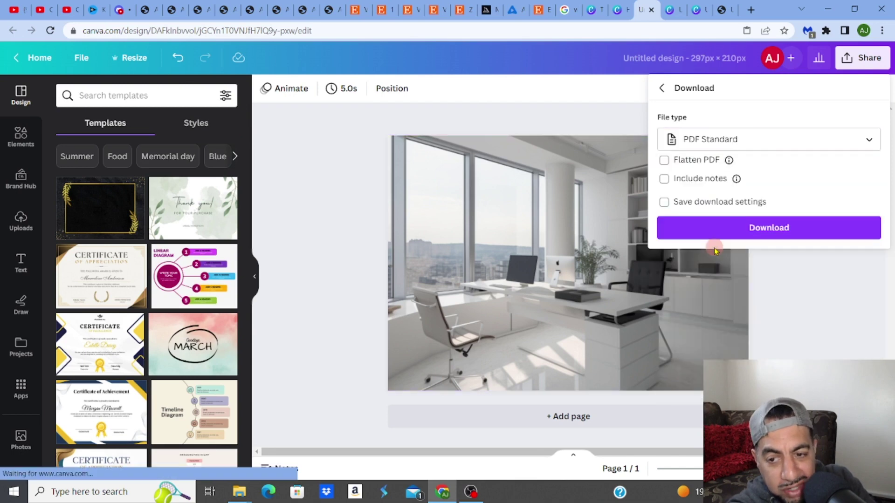
left_click(755, 228)
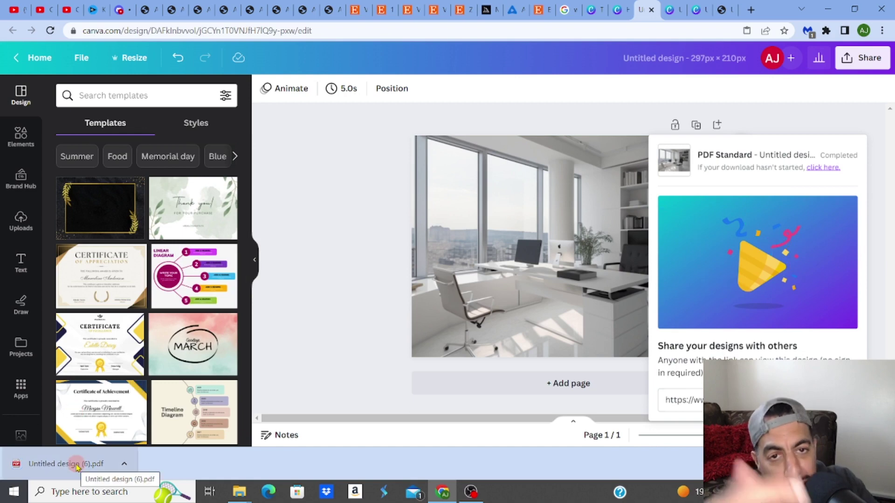
Cycle through the open Etsy tabs to the £2.03 Zoom Virtual Backgrounds office listing
left_click(385, 13)
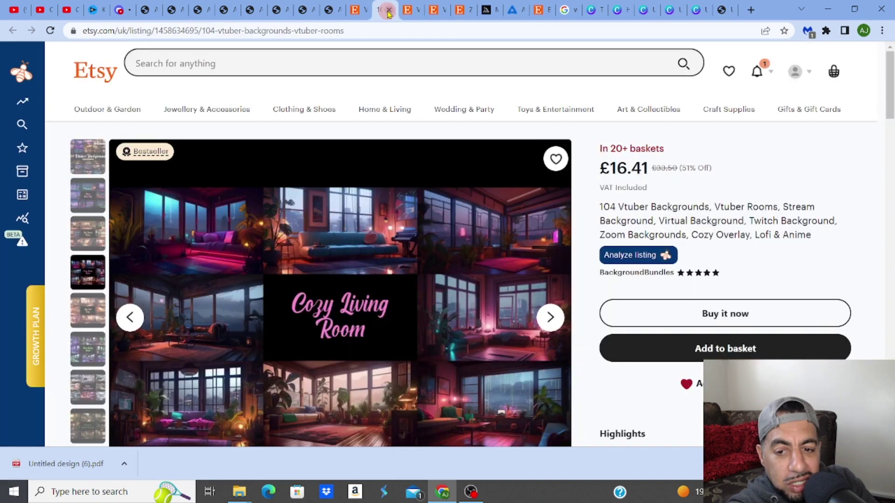
left_click(416, 16)
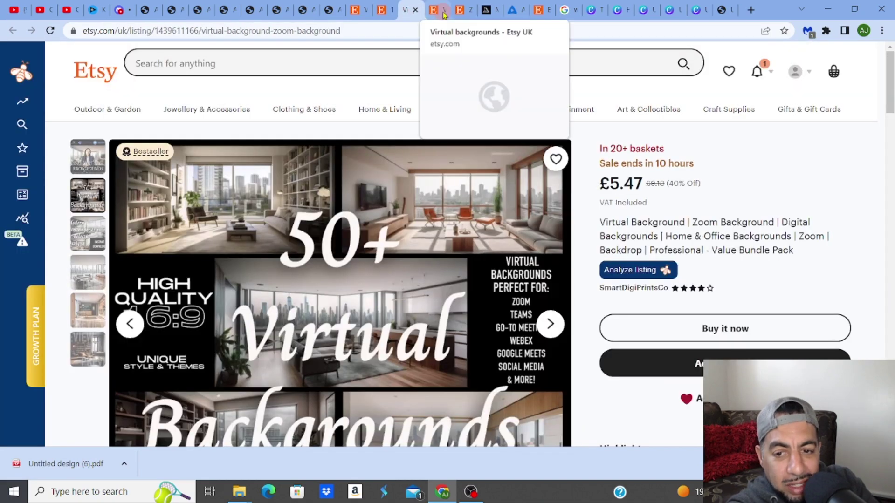
left_click(444, 14)
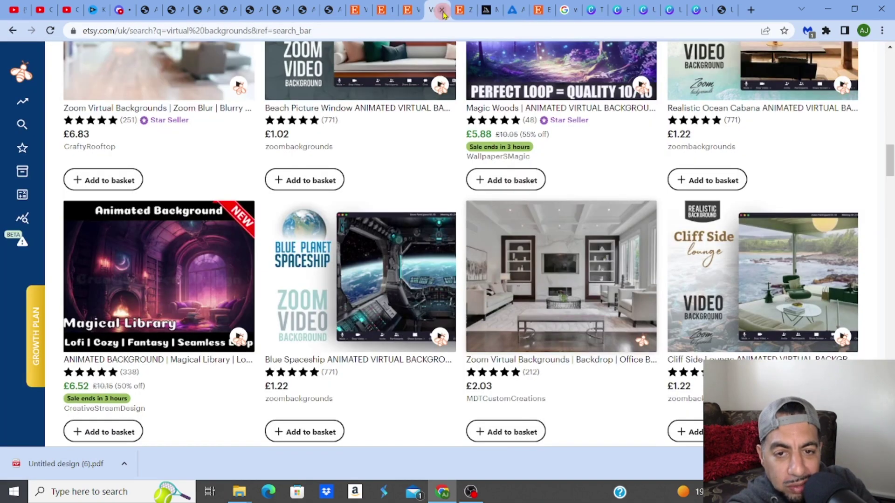
left_click(460, 12)
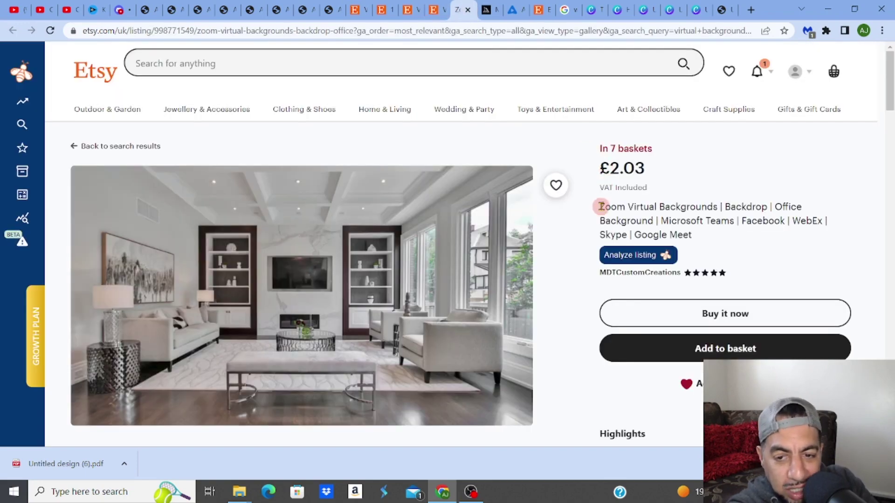
Analyze the listing to show 324 sales, 18,529 views and a tags table led by 'backdrop'
left_click(628, 256)
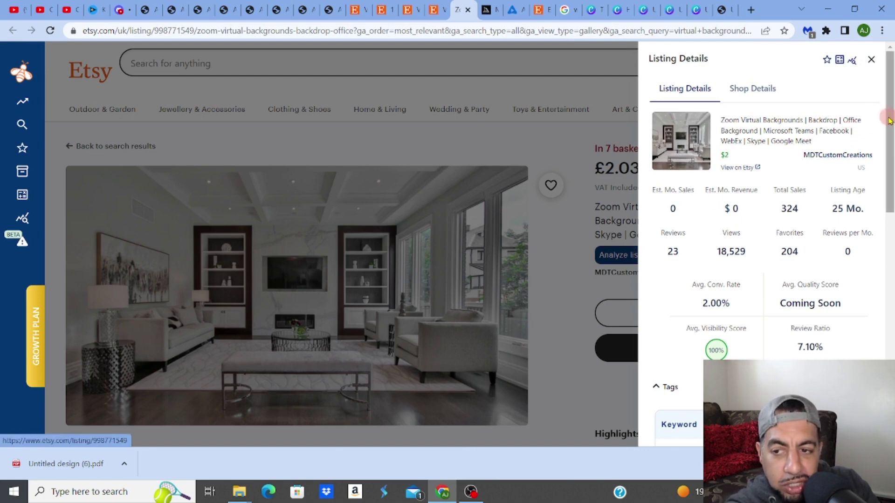
left_click_drag(890, 119, 890, 238)
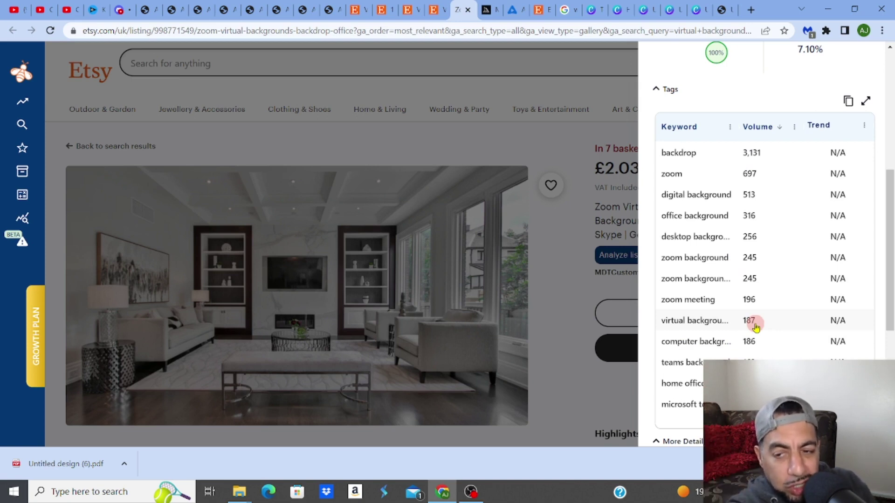
left_click_drag(889, 259, 881, 125)
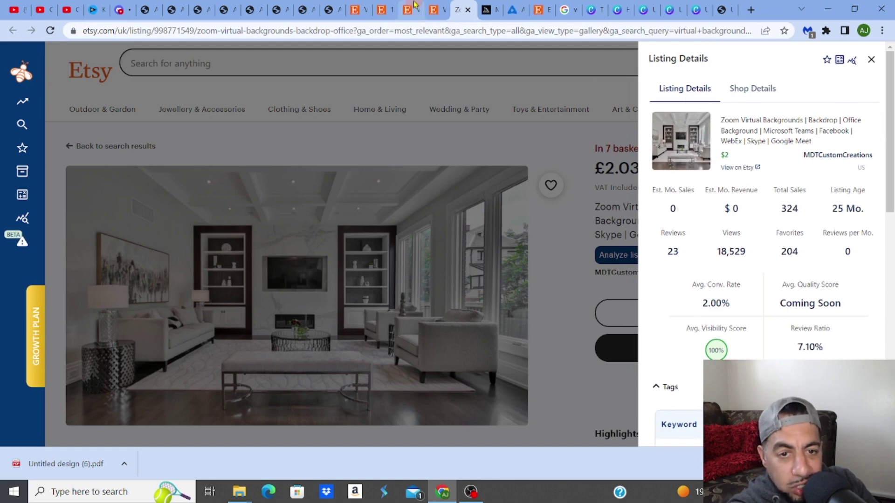